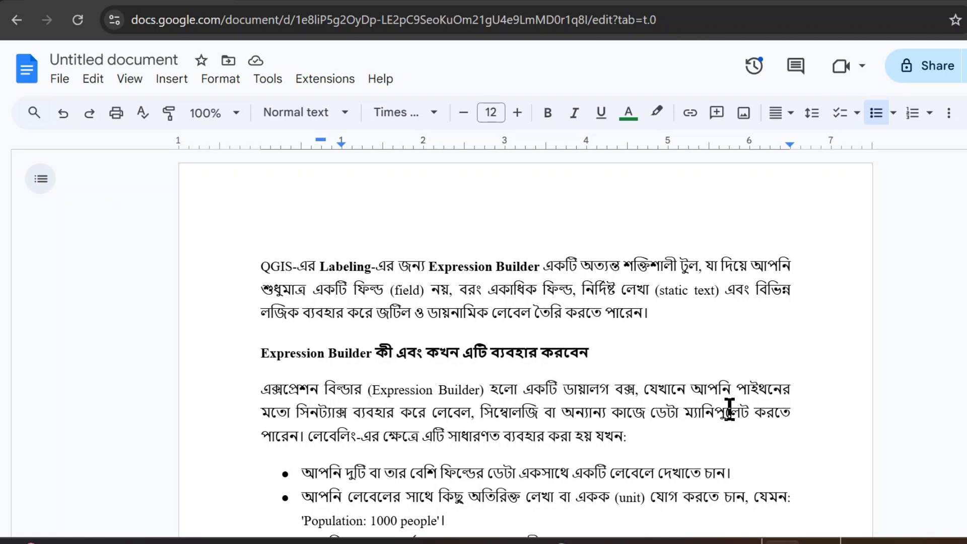
Read the notes on when to use Expression Builder and the basic rules for writing fields and strings in expressions.
scroll(729, 409, down, 2)
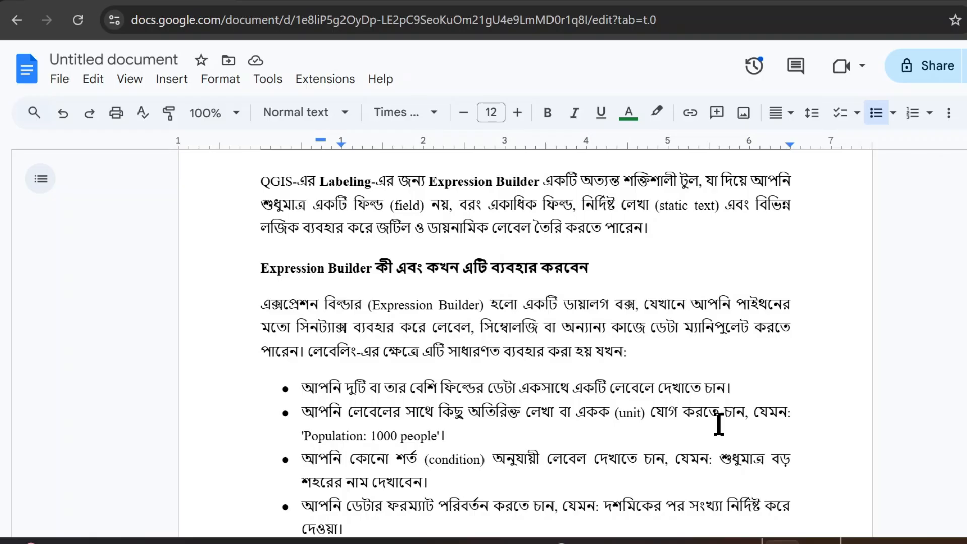
scroll(719, 423, down, 2)
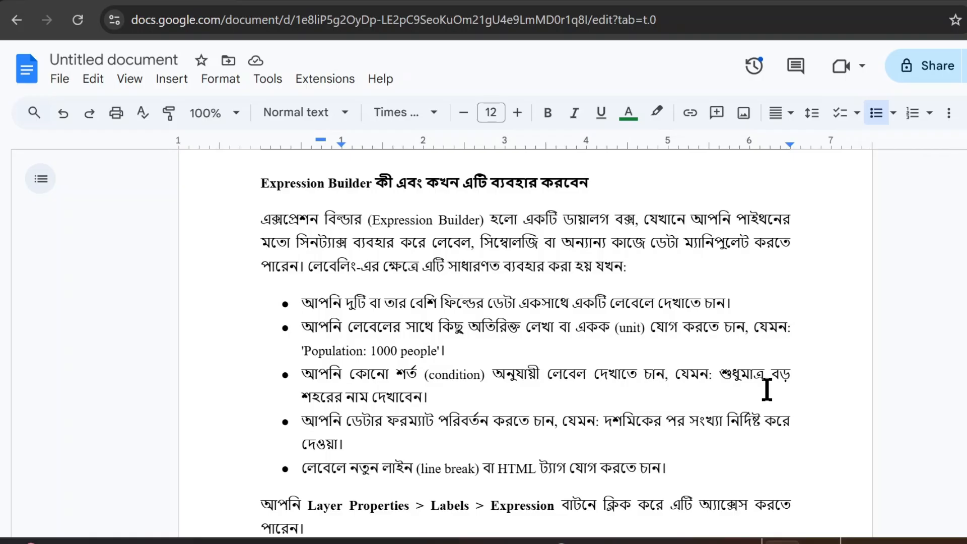
scroll(767, 391, down, 2)
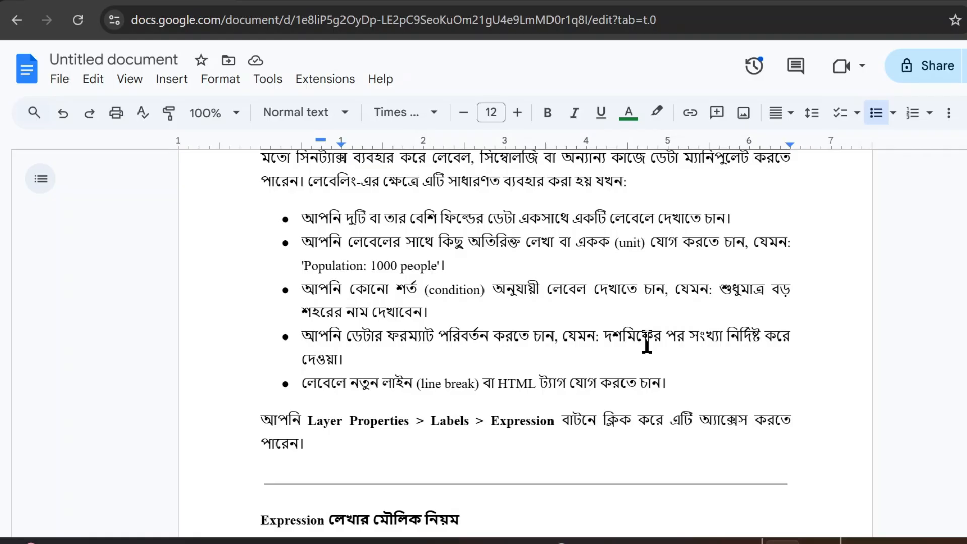
scroll(646, 344, down, 3)
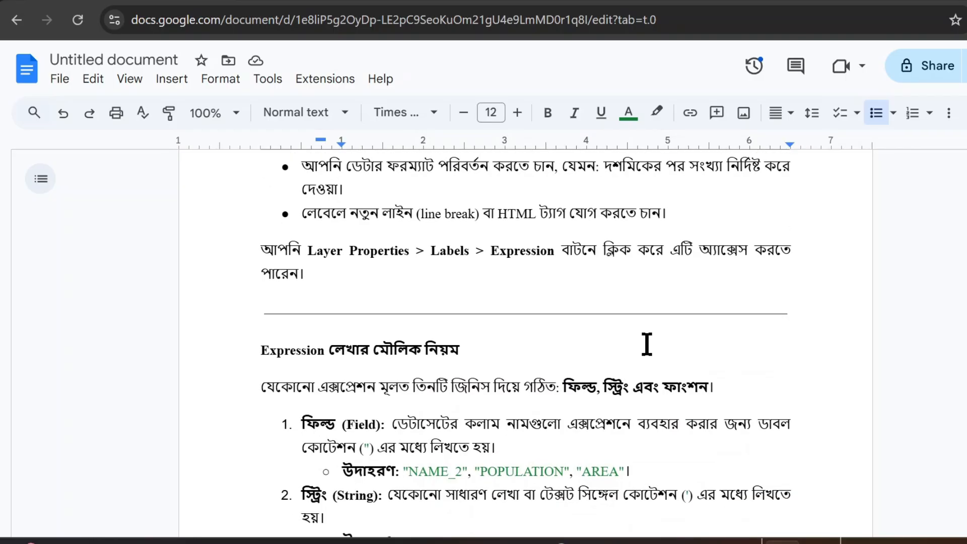
scroll(647, 345, down, 2)
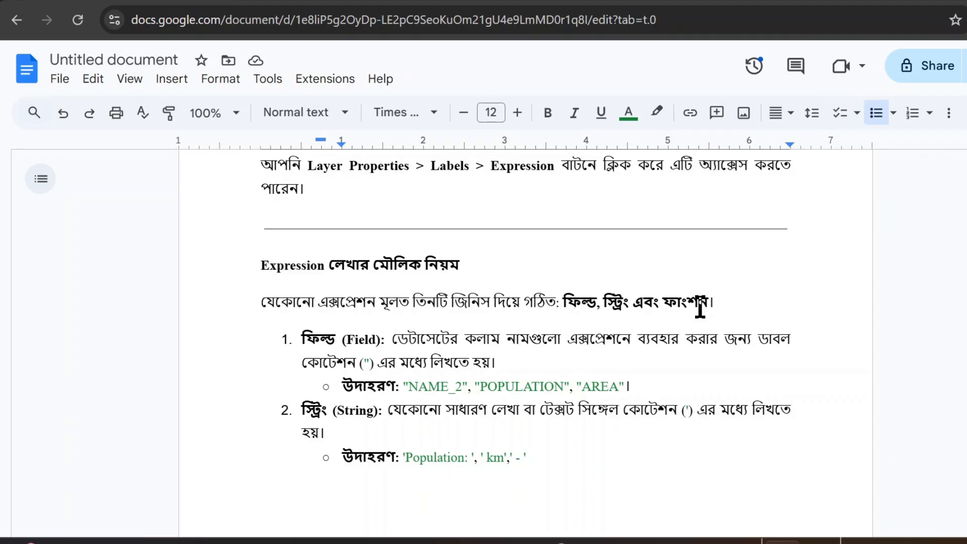
scroll(701, 308, down, 2)
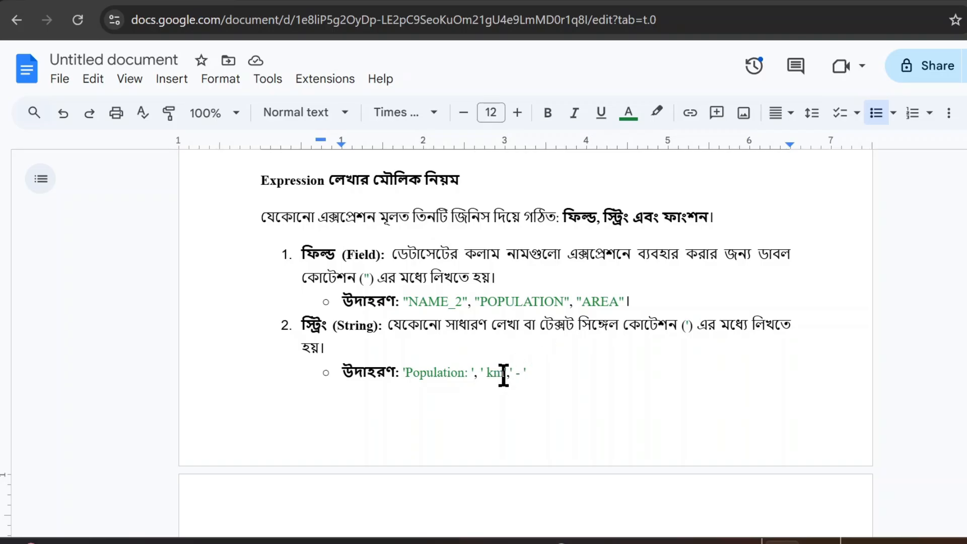
text(,)
scroll(576, 353, down, 5)
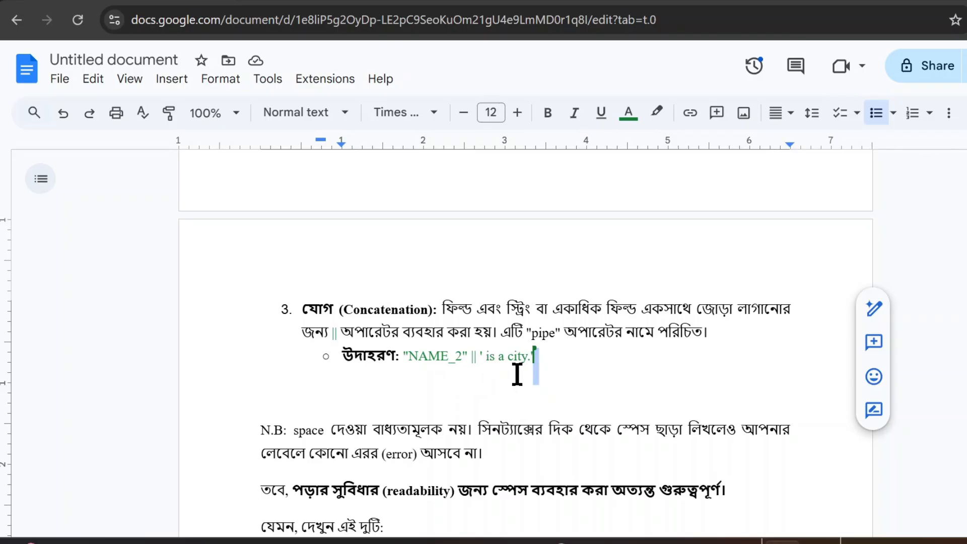
Examine the concatenation rule and compare the example label outputs written with and without spaces around the dash.
click(588, 371)
scroll(587, 363, down, 2)
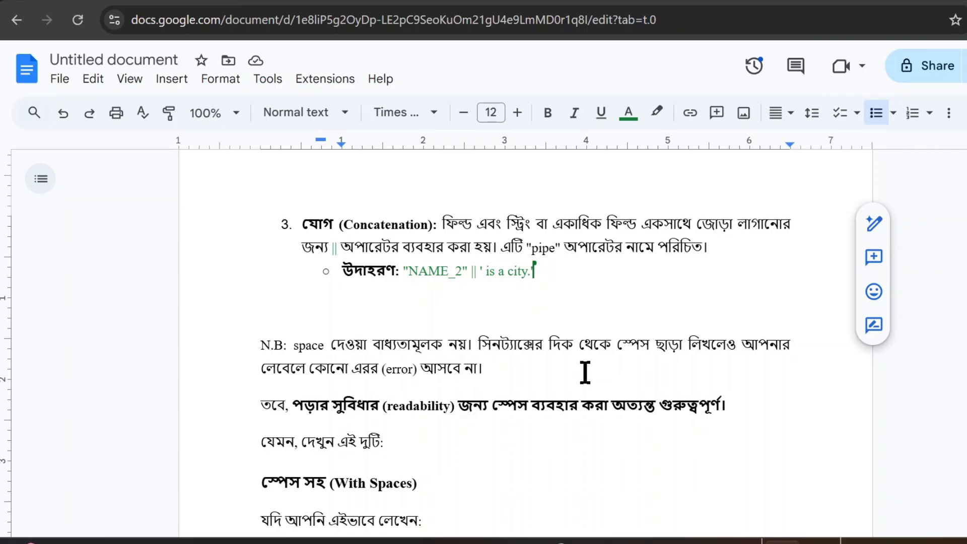
scroll(584, 373, down, 4)
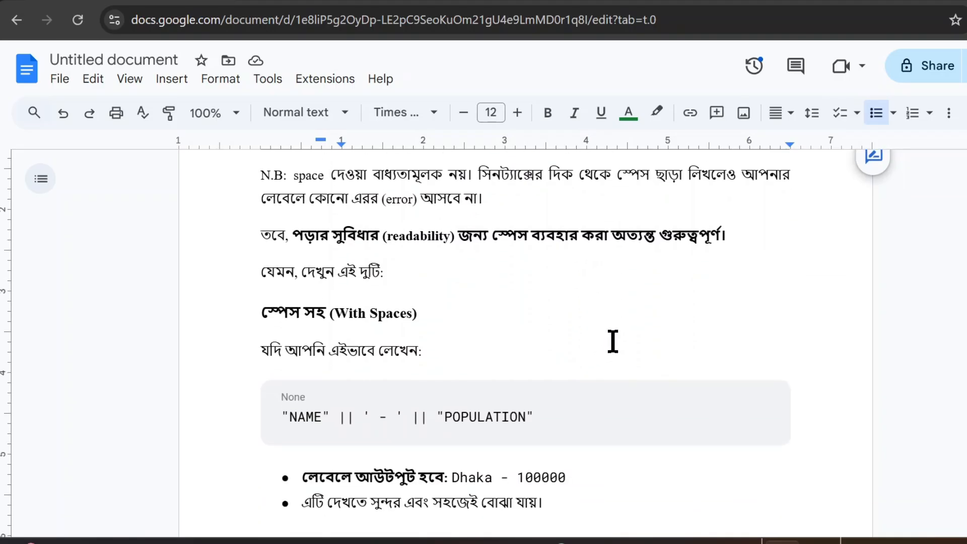
scroll(613, 341, down, 2)
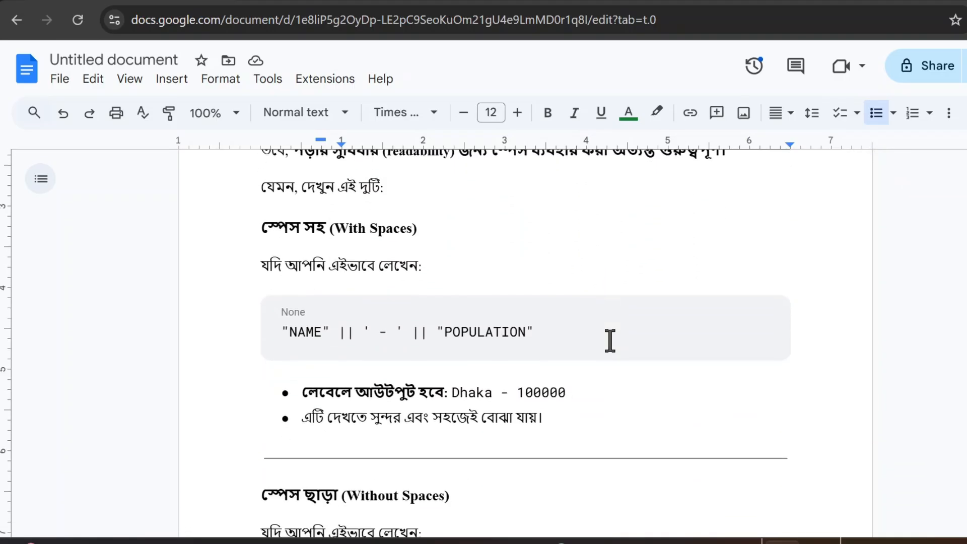
scroll(610, 341, down, 4)
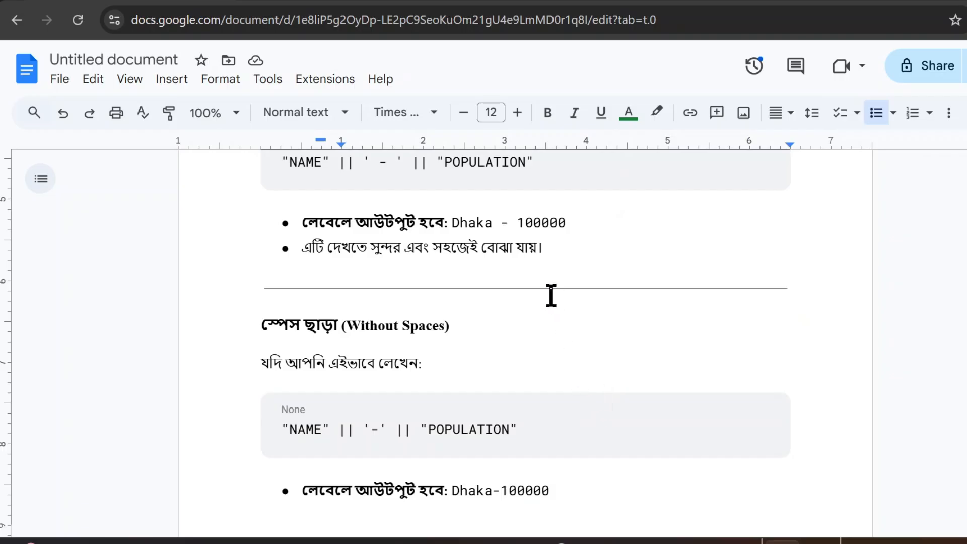
drag(454, 224, 568, 224)
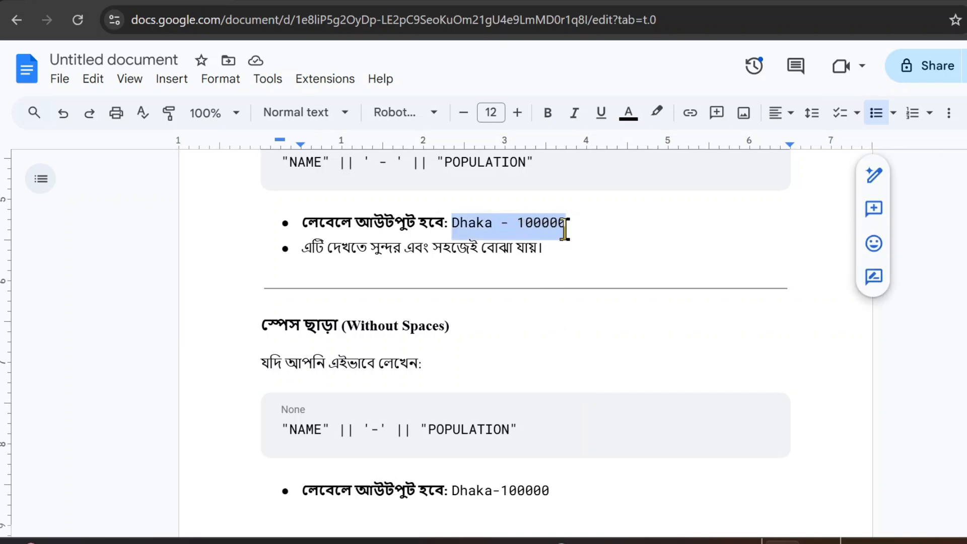
click(579, 237)
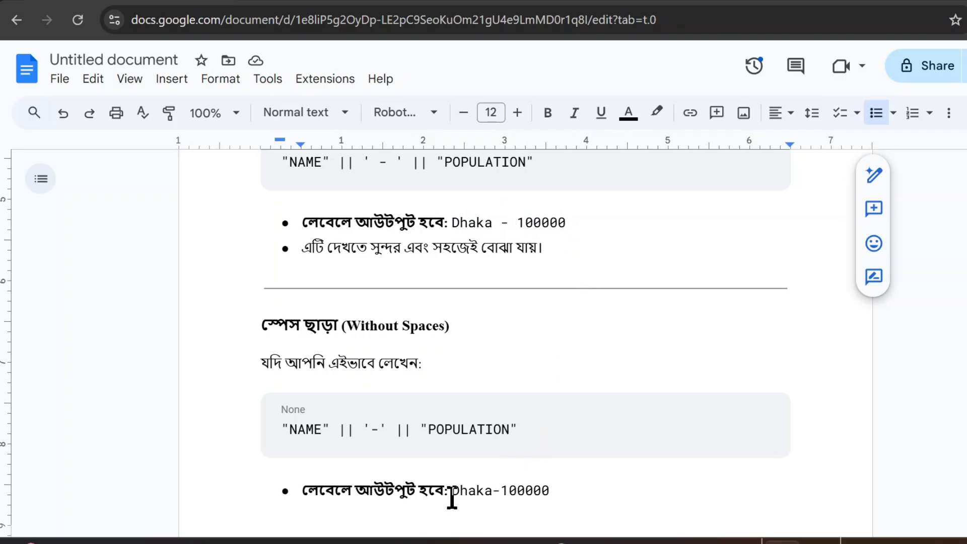
drag(452, 491, 550, 497)
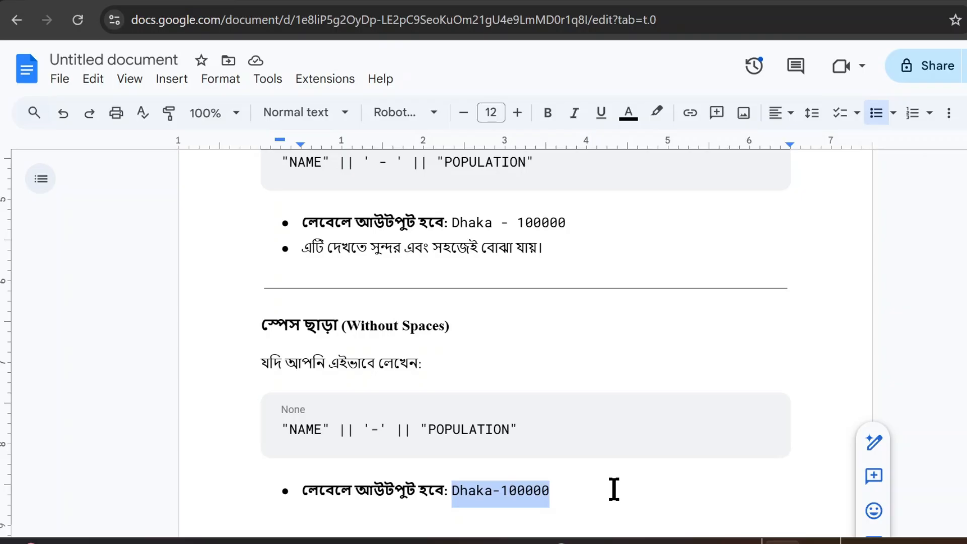
Switch to the Demo_ earthquakes project in QGIS and widen the Browser and Layers area so the layer names are readable.
click(820, 543)
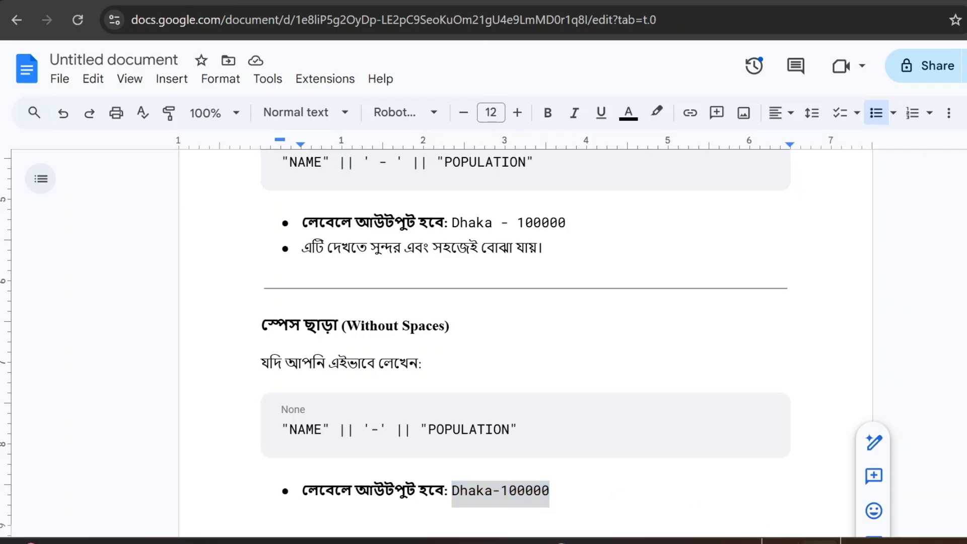
mouse_move(801, 509)
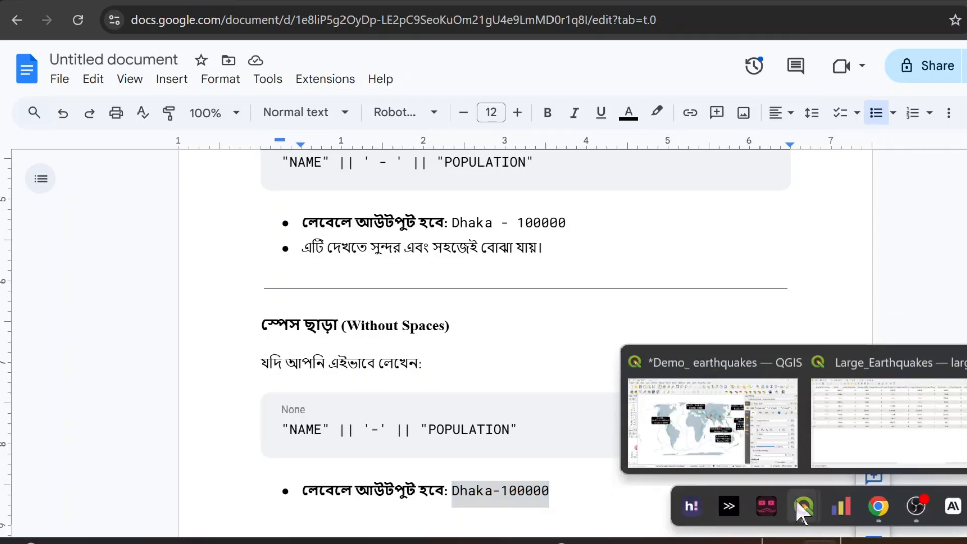
click(771, 459)
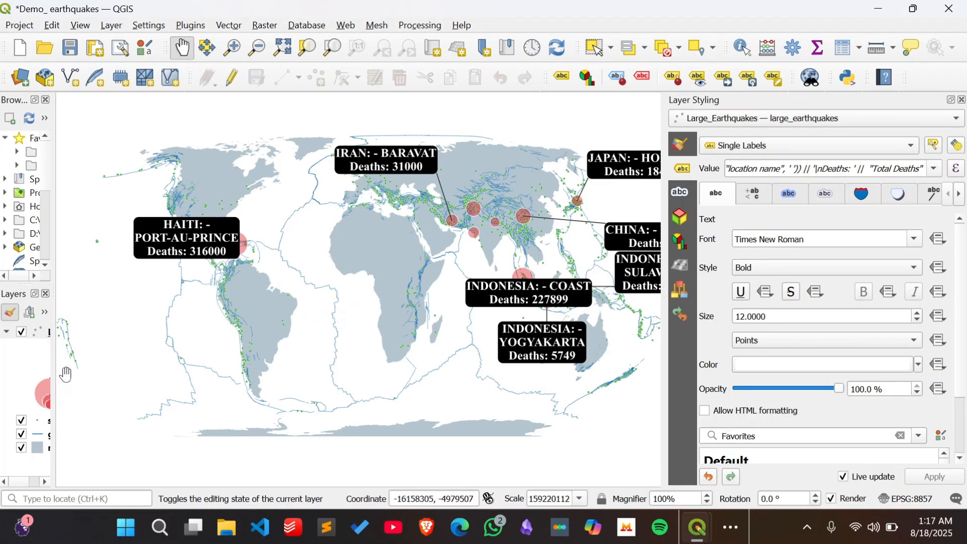
drag(53, 351, 170, 349)
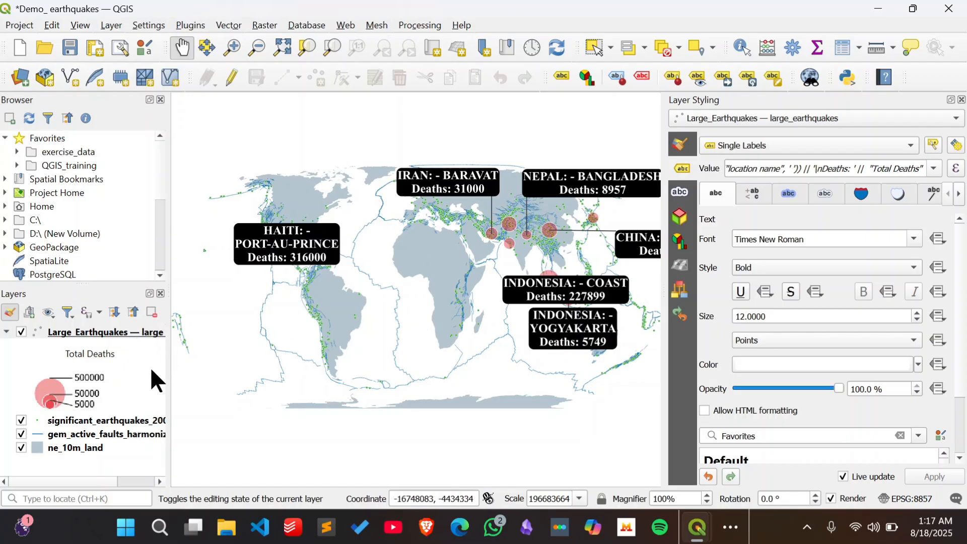
Open the attribute table of the Large_Earthquakes layer and adjust the Location Name column's width to fit its full entries.
right_click(126, 330)
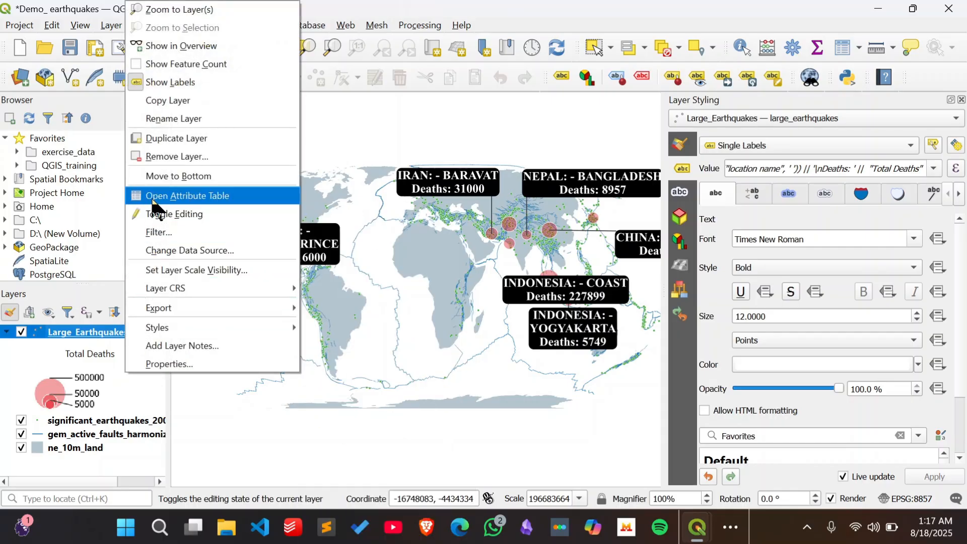
click(152, 200)
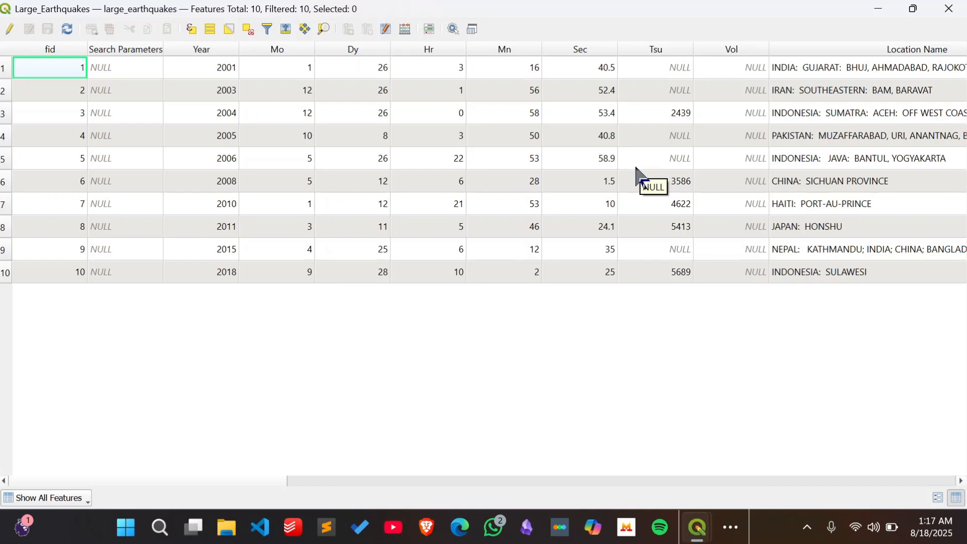
drag(279, 481, 424, 478)
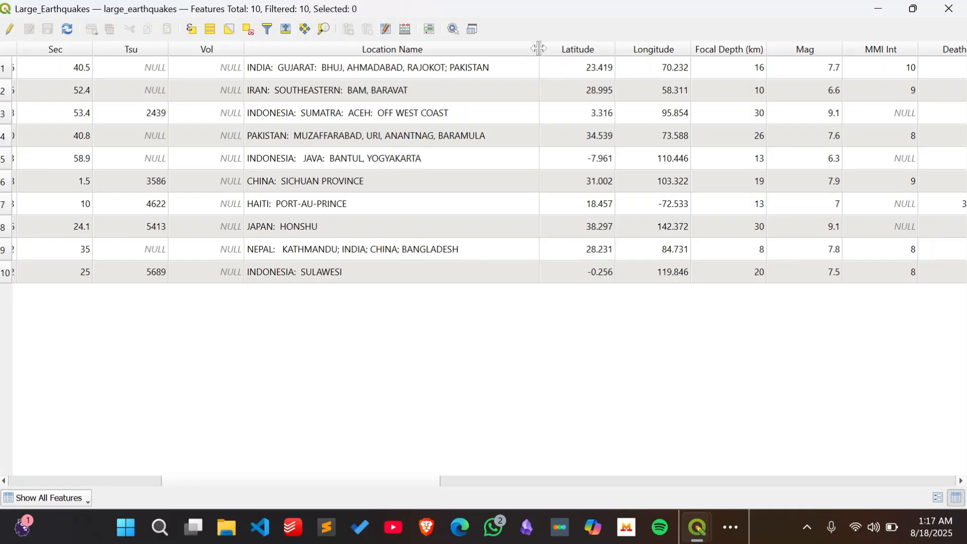
drag(539, 49, 316, 60)
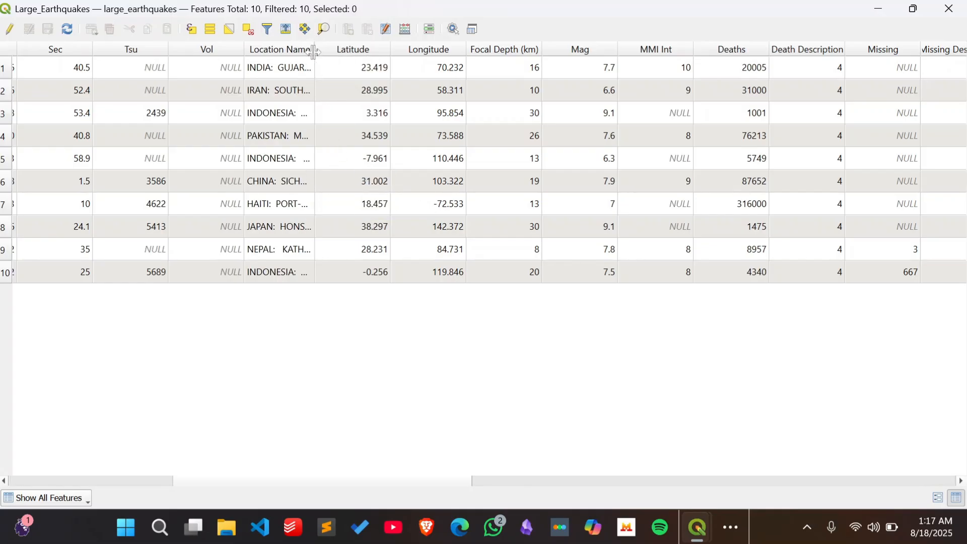
drag(318, 43, 513, 55)
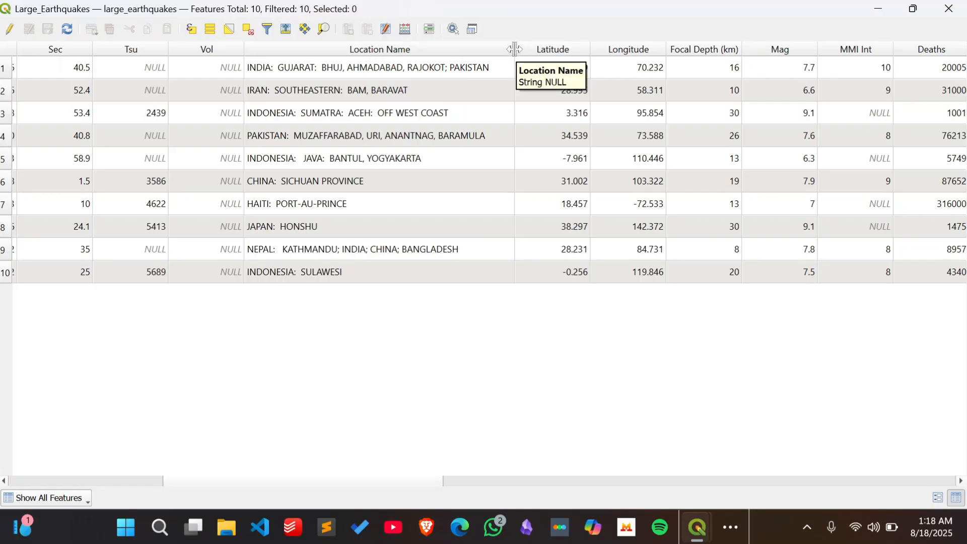
mouse_move(515, 49)
mouse_down()
mouse_move(500, 49)
mouse_move(516, 49)
mouse_move(508, 49)
mouse_up()
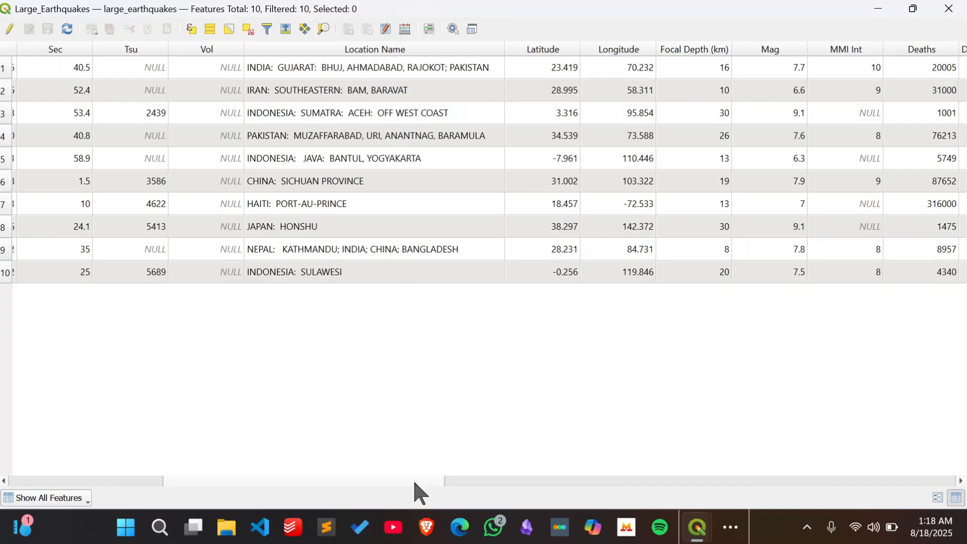
Inspect the Total Deaths and Location Name columns of the earthquake records, and close the attribute table.
drag(415, 482, 734, 487)
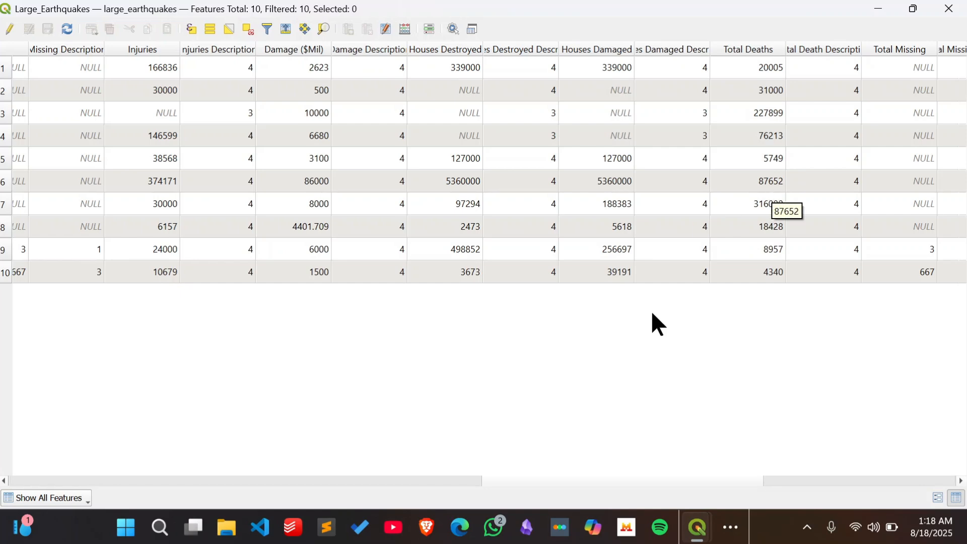
drag(518, 479, 211, 463)
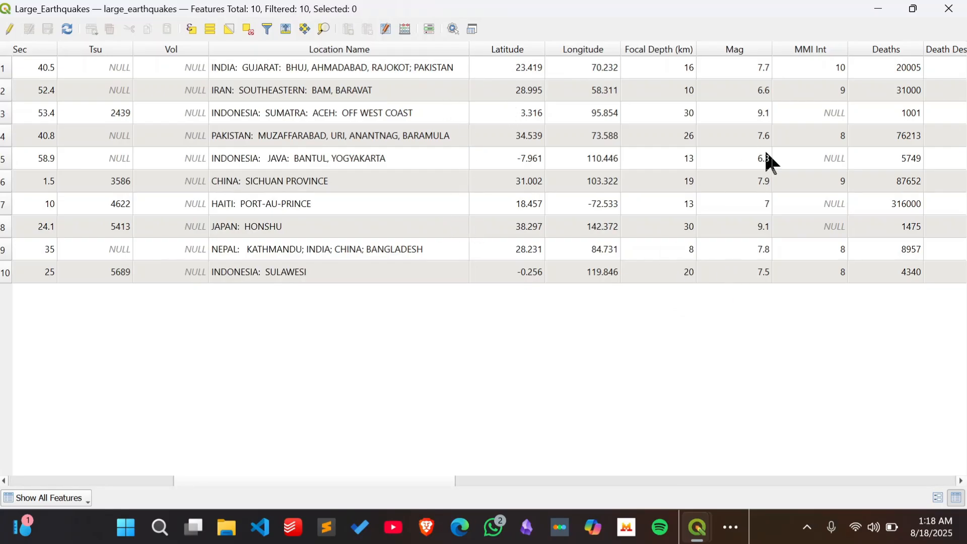
click(949, 9)
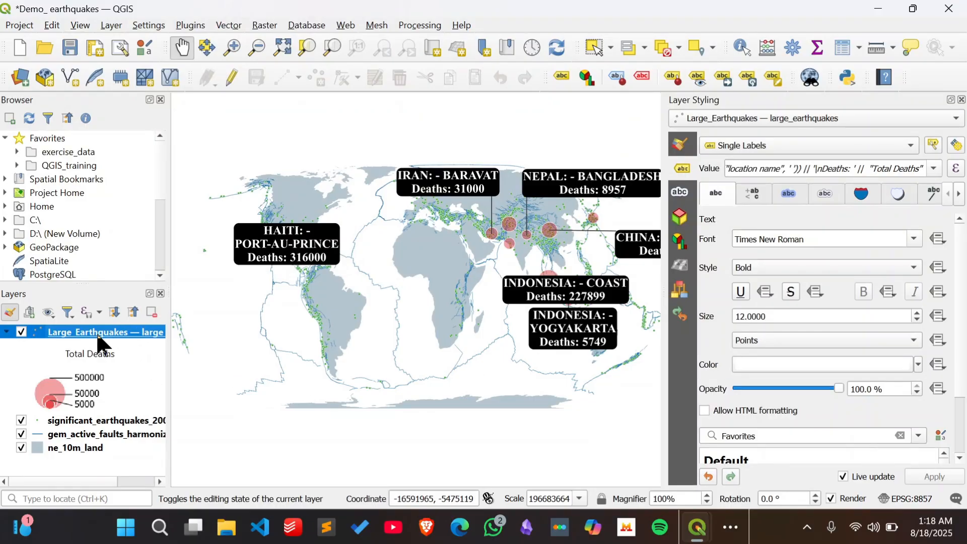
Close and reopen the layer styling for Large_Earthquakes, and view its symbology settings before returning to its label settings.
click(962, 101)
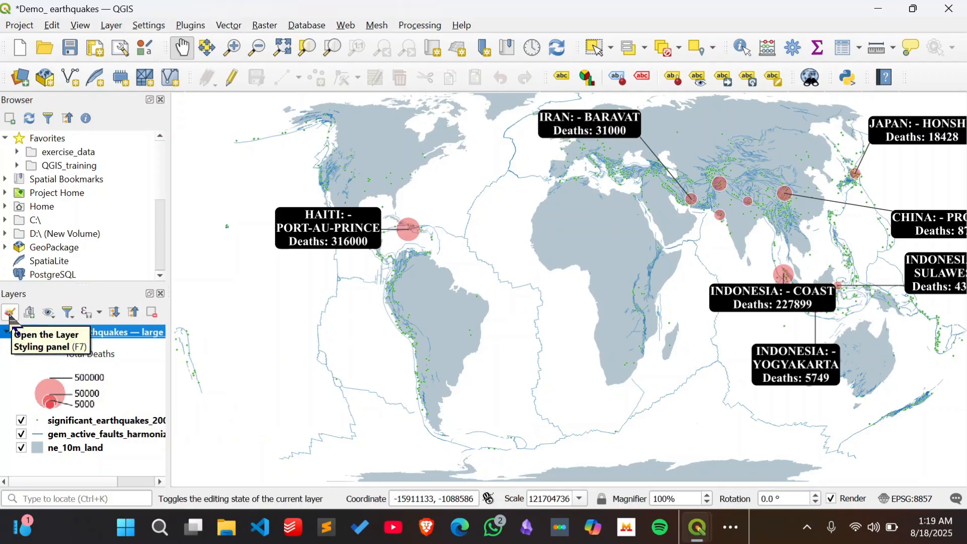
click(11, 314)
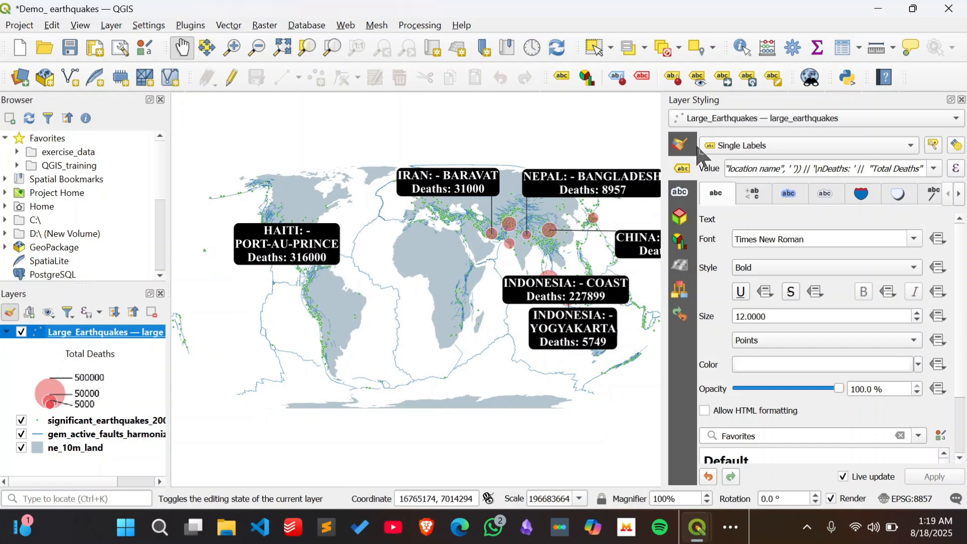
click(688, 149)
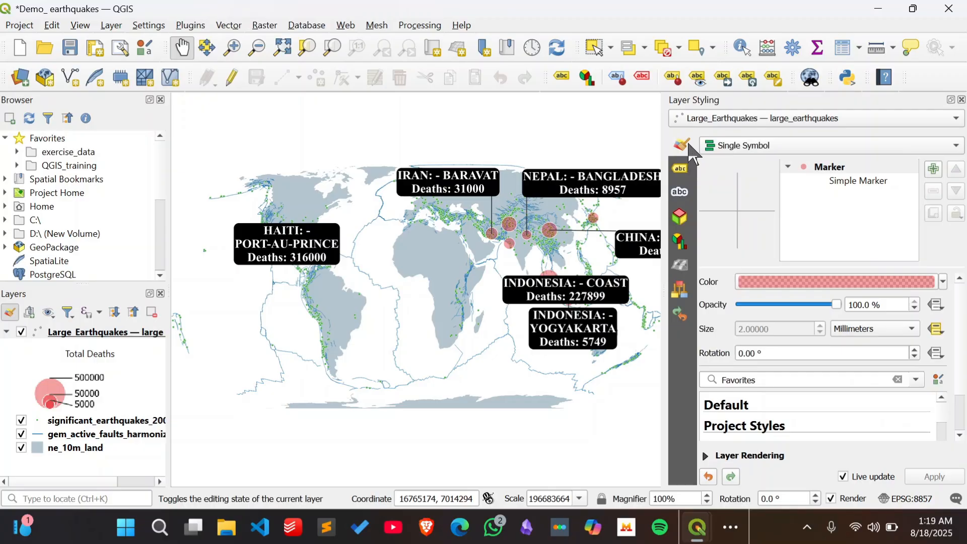
click(685, 172)
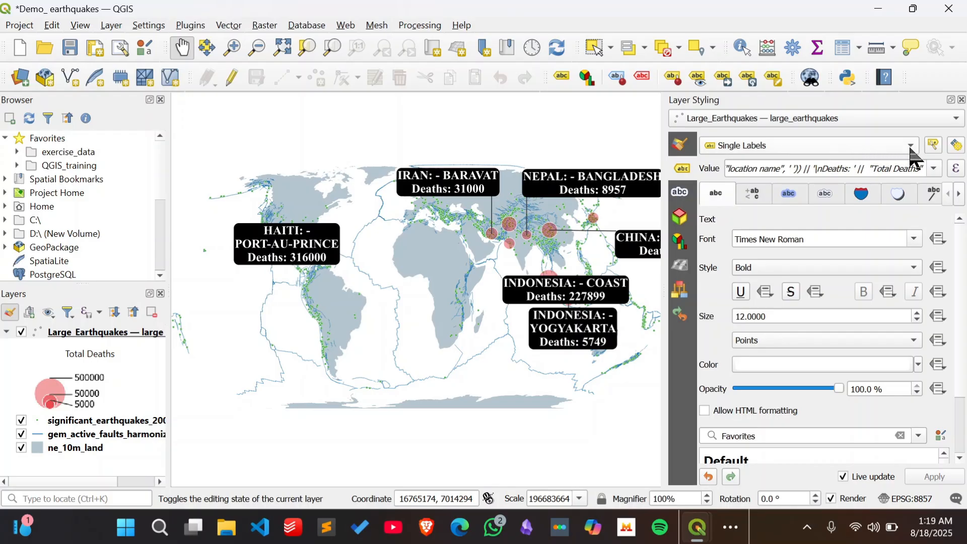
Switch the Large_Earthquakes layer to No Labels, and restore its Single Labels mode.
click(912, 148)
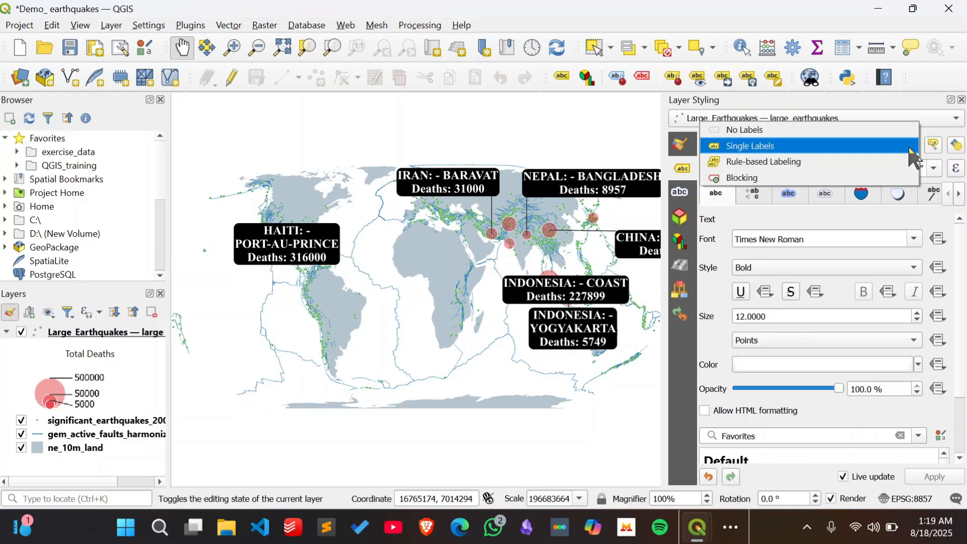
click(887, 129)
click(897, 144)
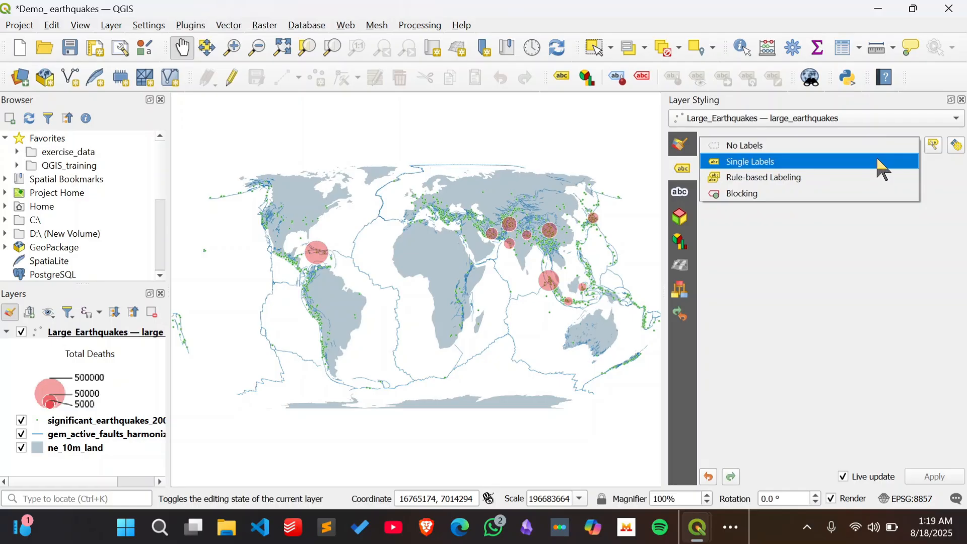
key(Escape)
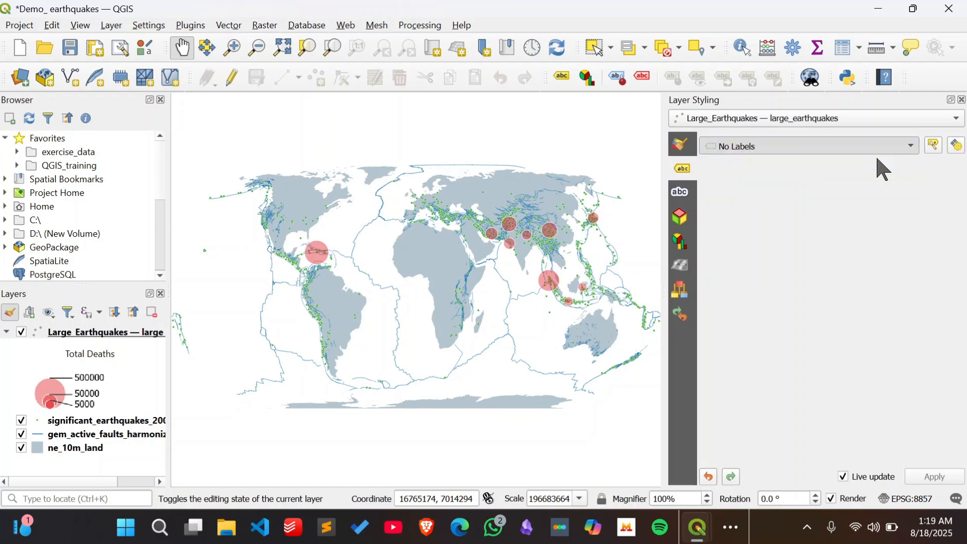
key(Down)
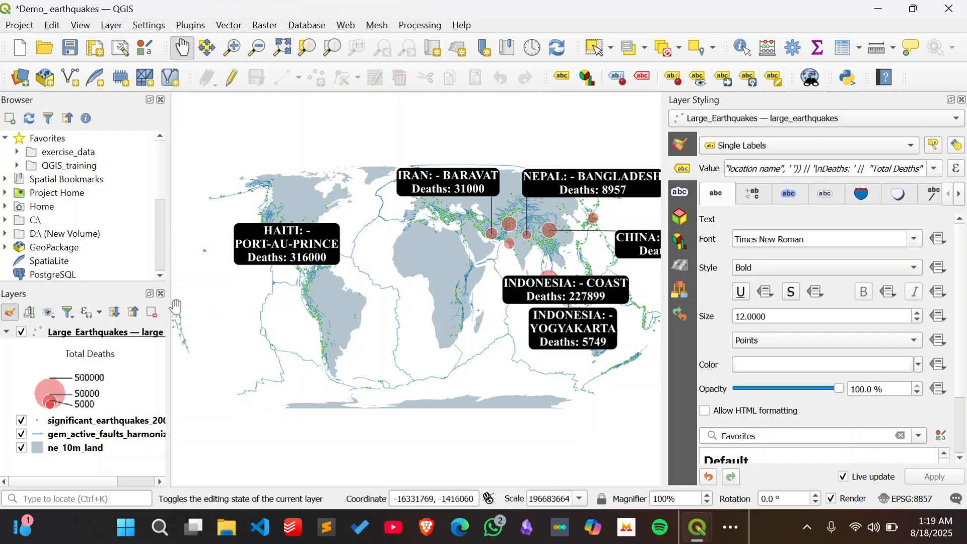
Narrow the side panels to give the map more room, and open the Large_Earthquakes label expression in the Expression Builder.
drag(169, 296, 49, 287)
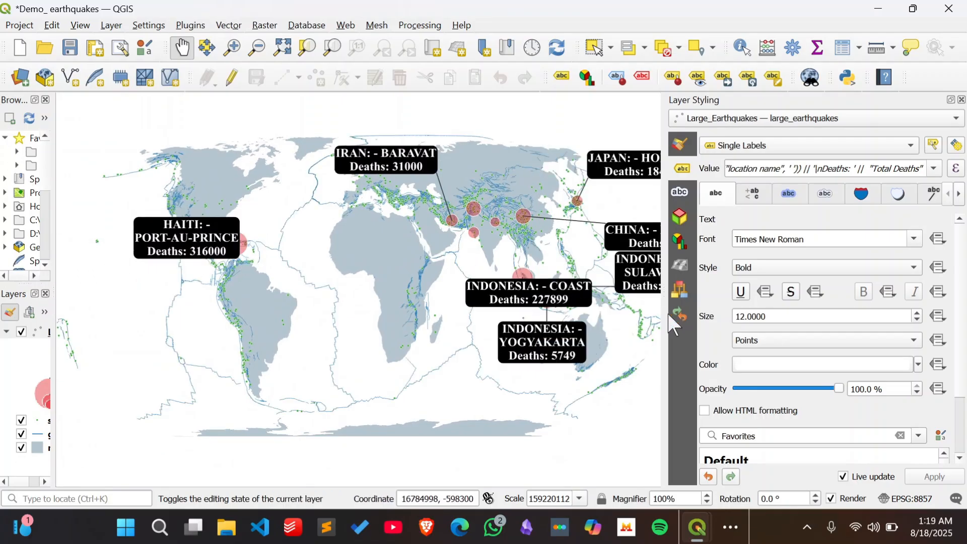
drag(664, 315, 709, 315)
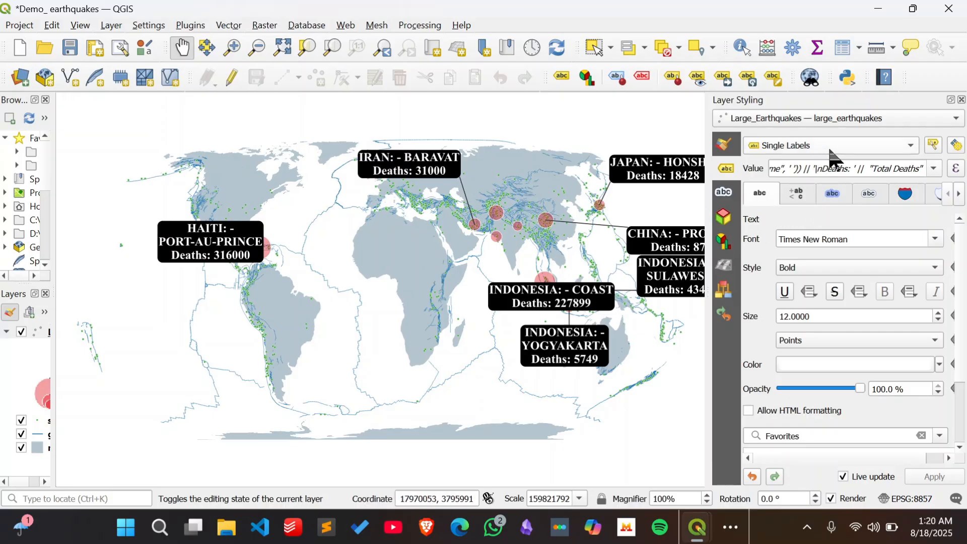
click(935, 170)
click(936, 172)
click(957, 171)
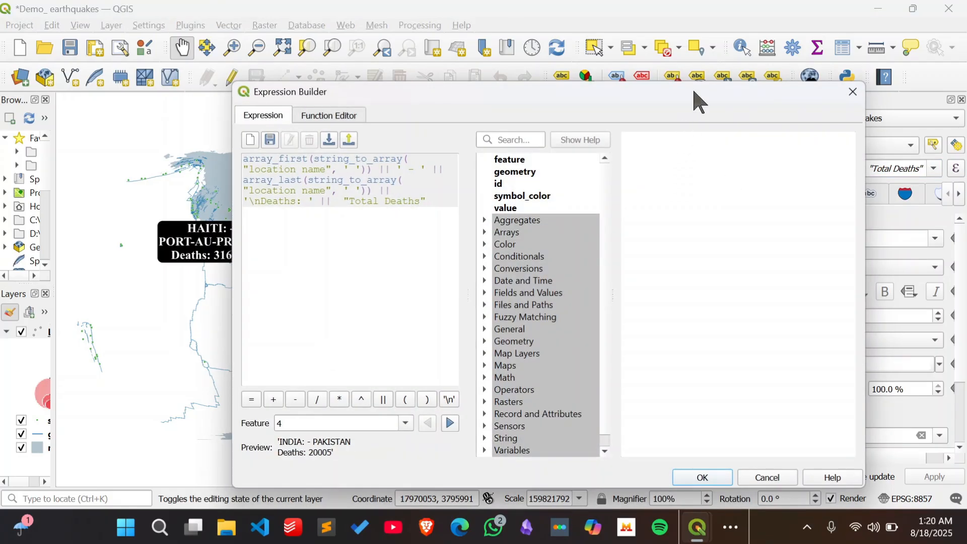
Move and shrink the Expression Builder so more of the map shows, and clear the existing label expression.
drag(693, 95, 793, 86)
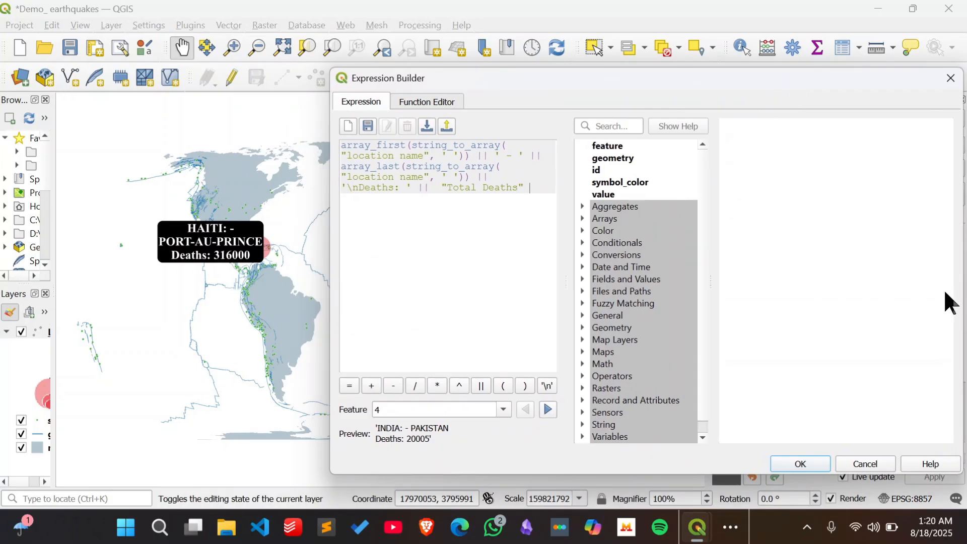
drag(963, 285, 820, 283)
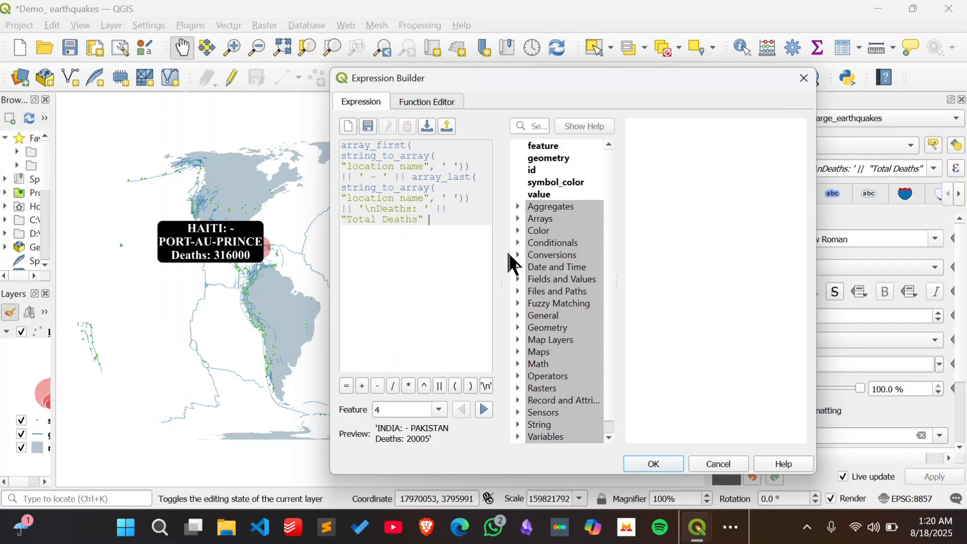
drag(600, 88, 741, 90)
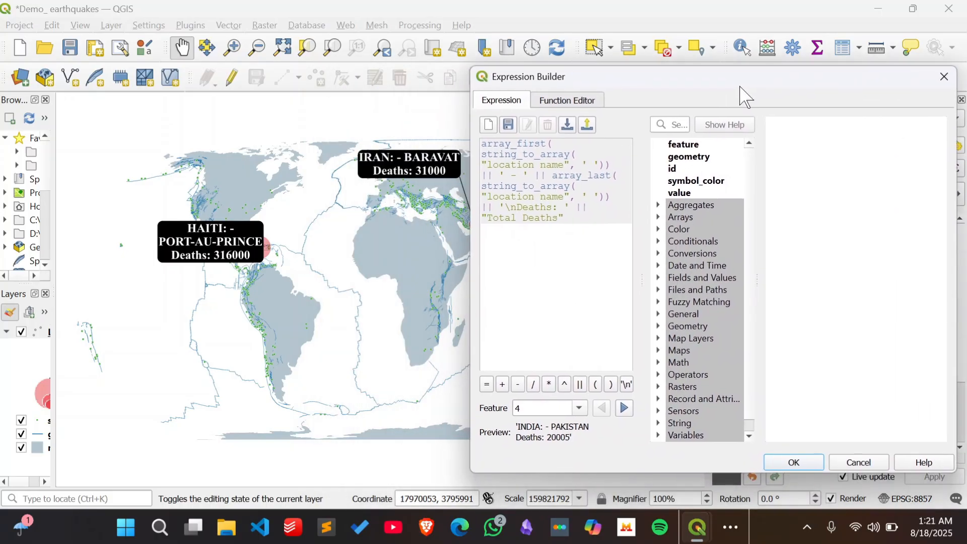
key(ctrl+a)
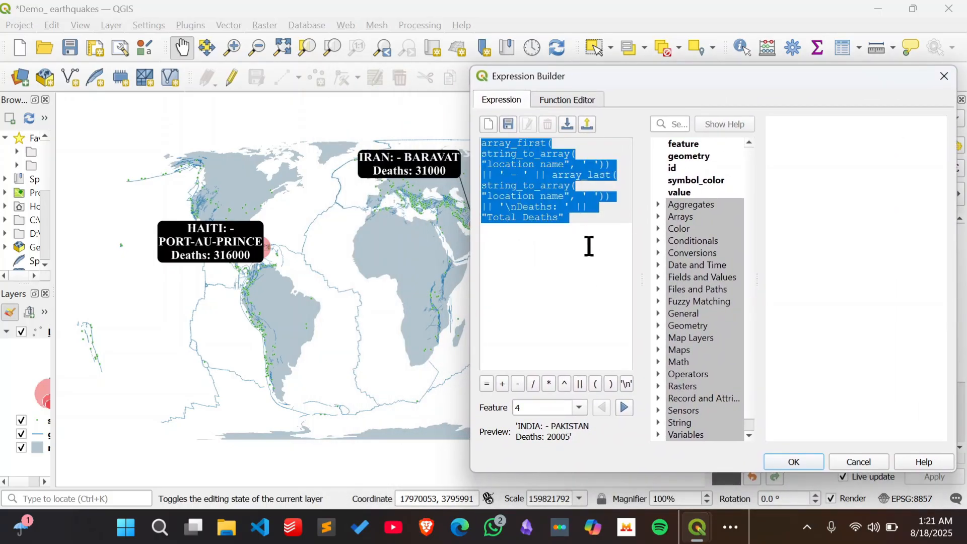
key(Delete)
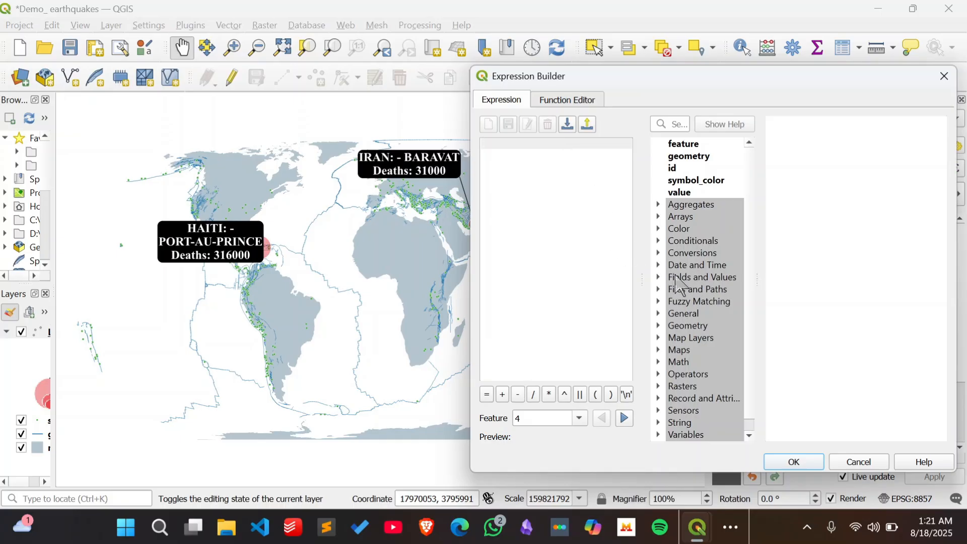
Widen the Expression Builder enough to read the layer's full field names, and insert the "Location Name" field into the expression.
click(658, 277)
scroll(675, 287, down, 4)
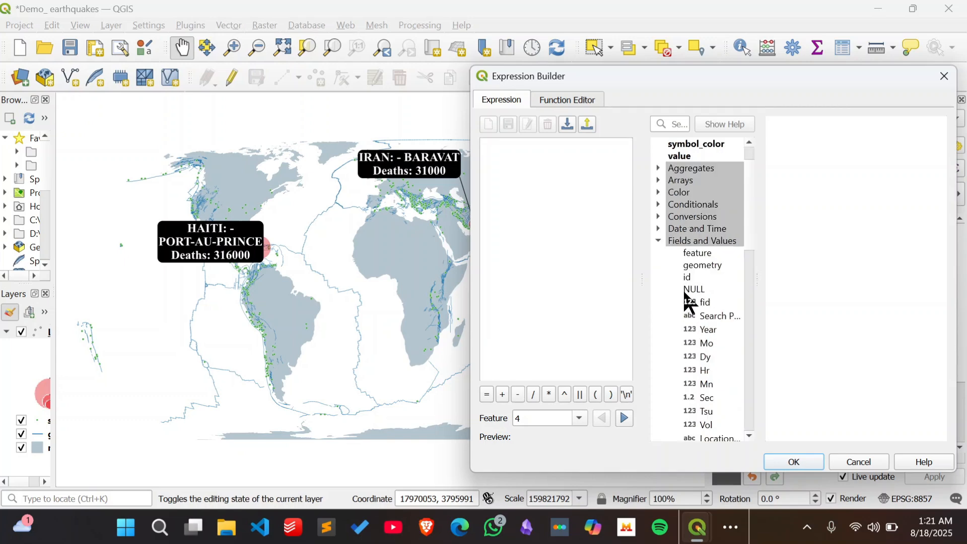
scroll(670, 244, up, 3)
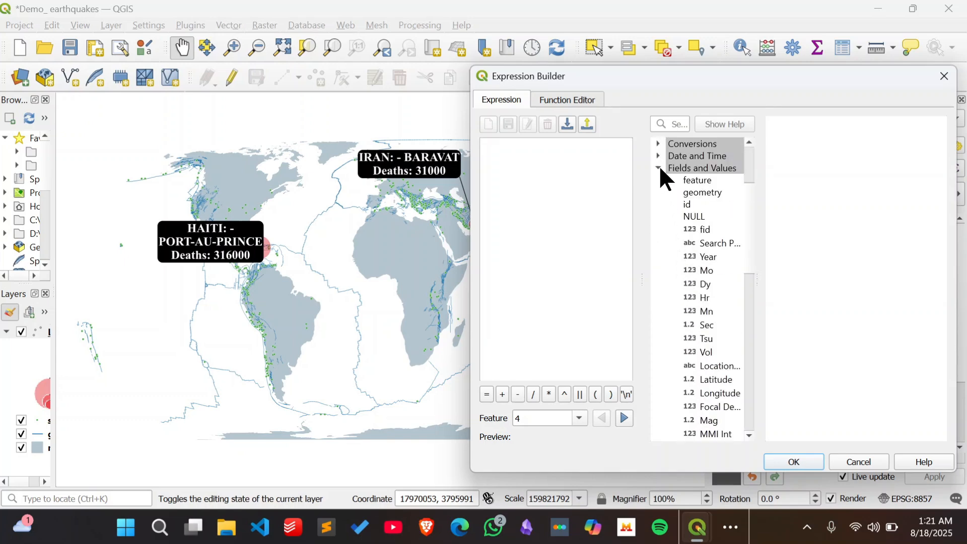
scroll(696, 216, down, 3)
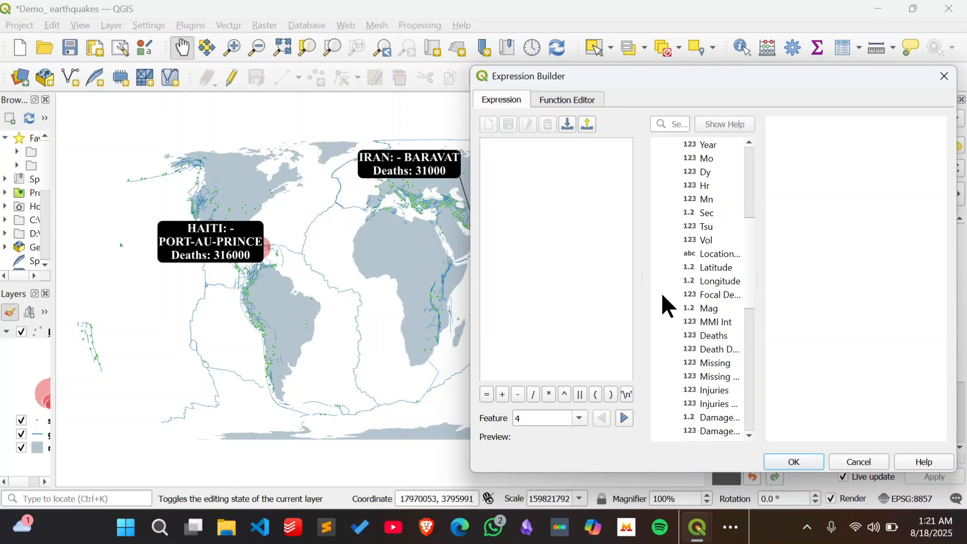
drag(642, 277, 618, 276)
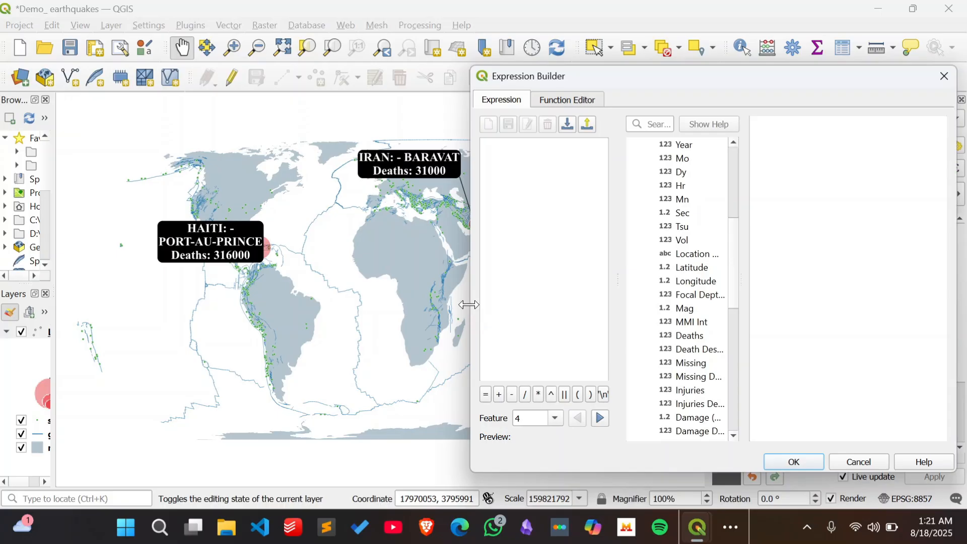
drag(469, 305, 414, 293)
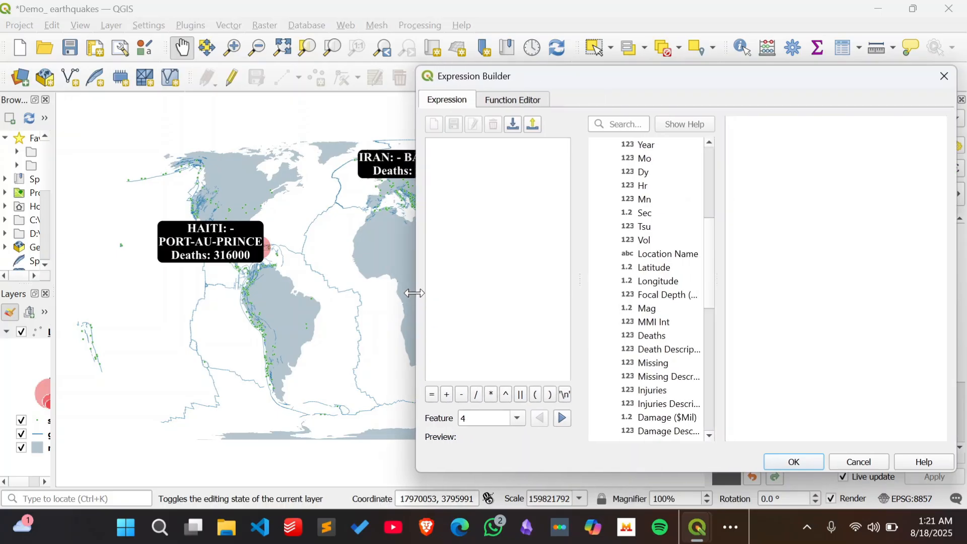
double_click(664, 255)
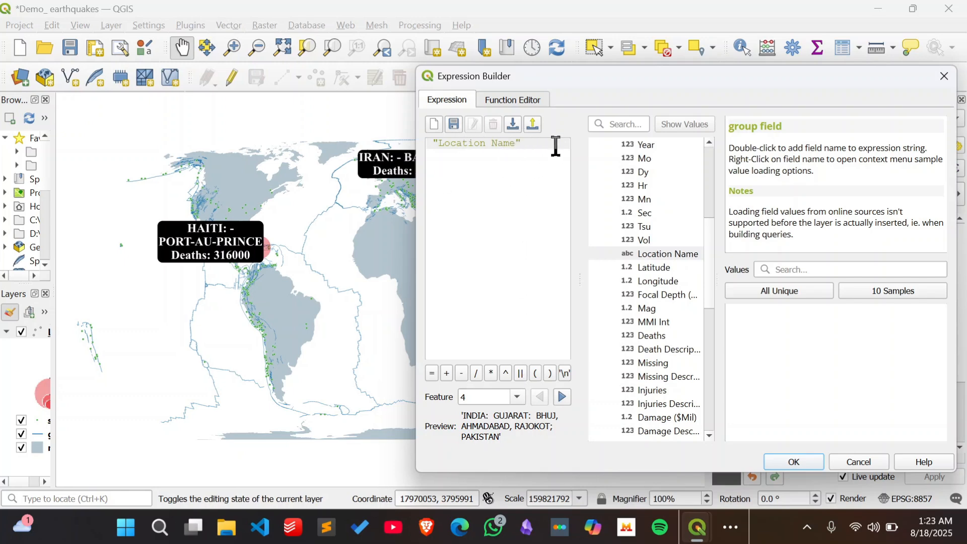
click(521, 373)
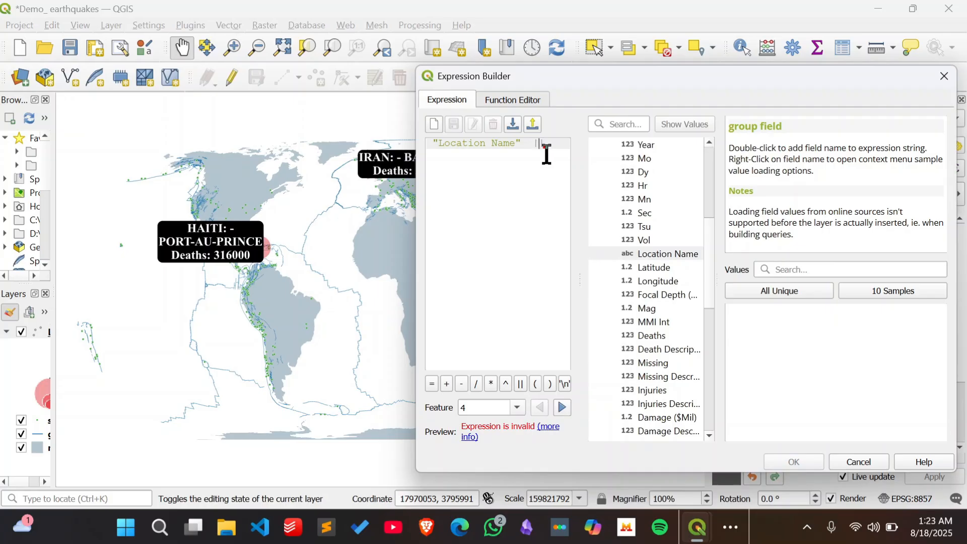
key(BackSpace)
key(BackSpace)
key(BackSpace)
key(BackSpace)
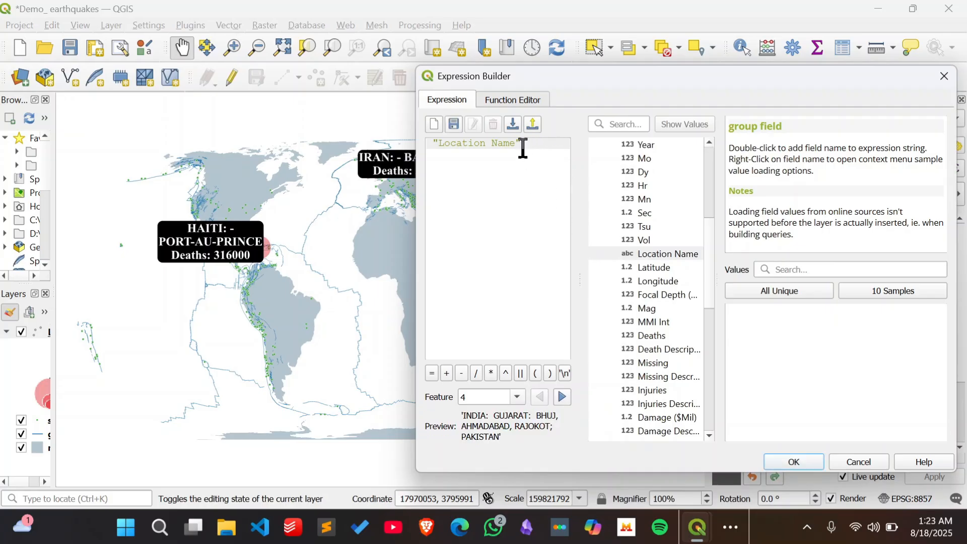
Append the || concatenation operator and the text string 'Deaths: ' after the "Location Name" field.
click(521, 373)
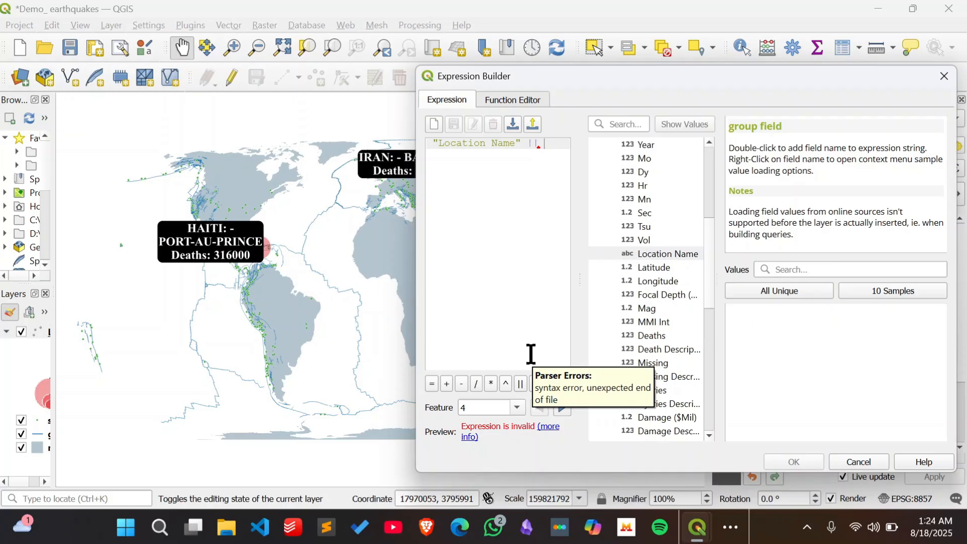
text(' ')
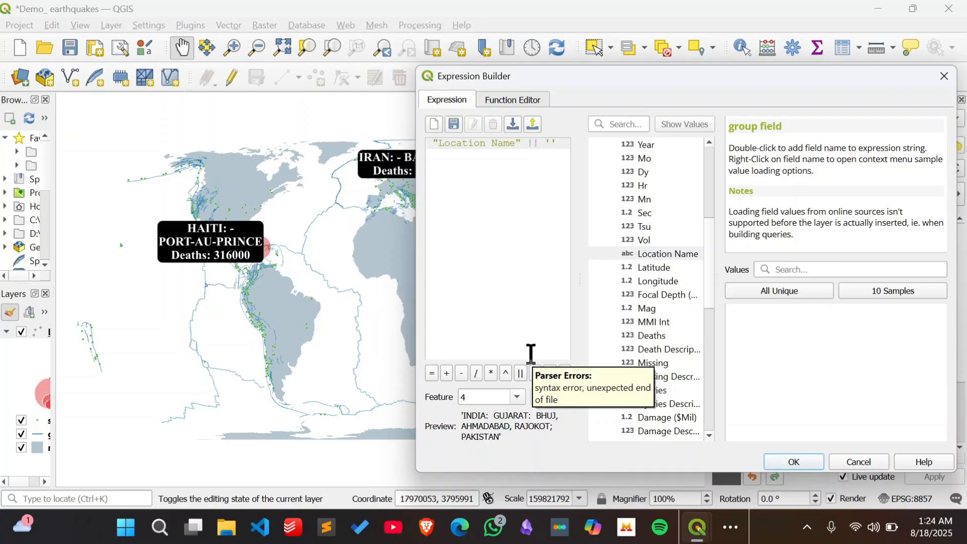
click(551, 147)
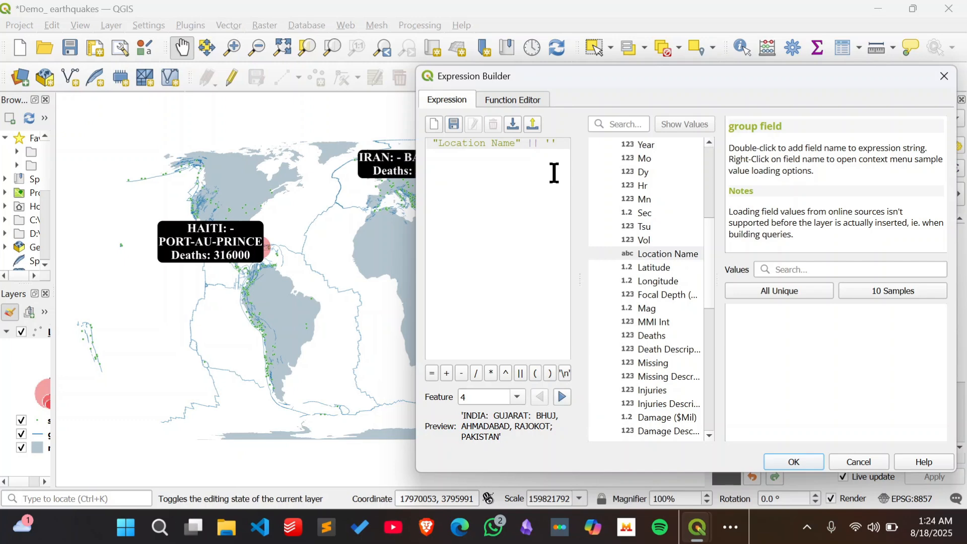
text(Deat)
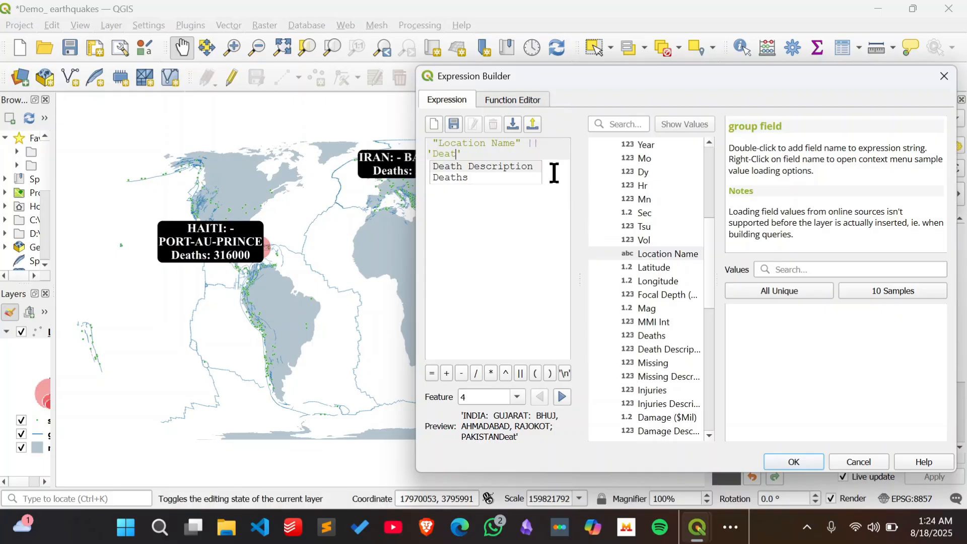
text(hs)
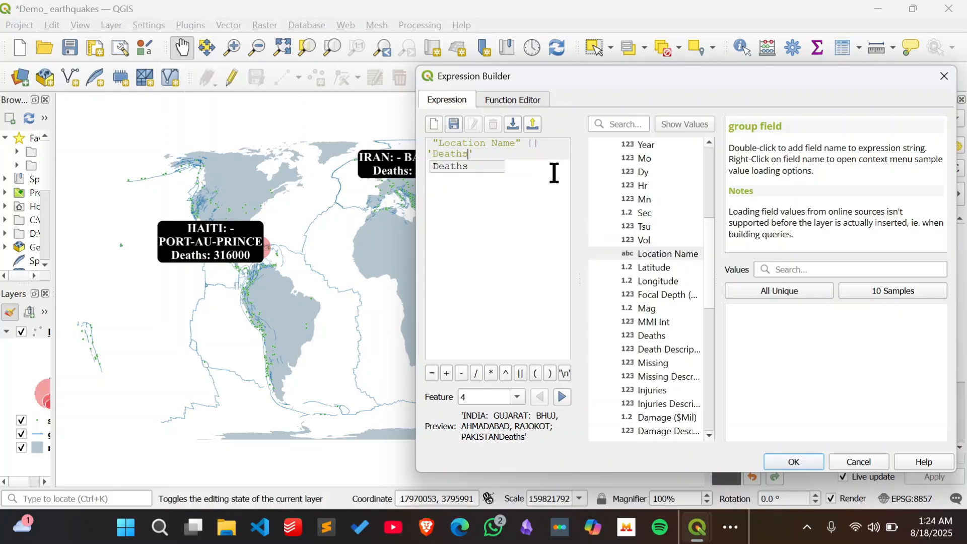
key(Escape)
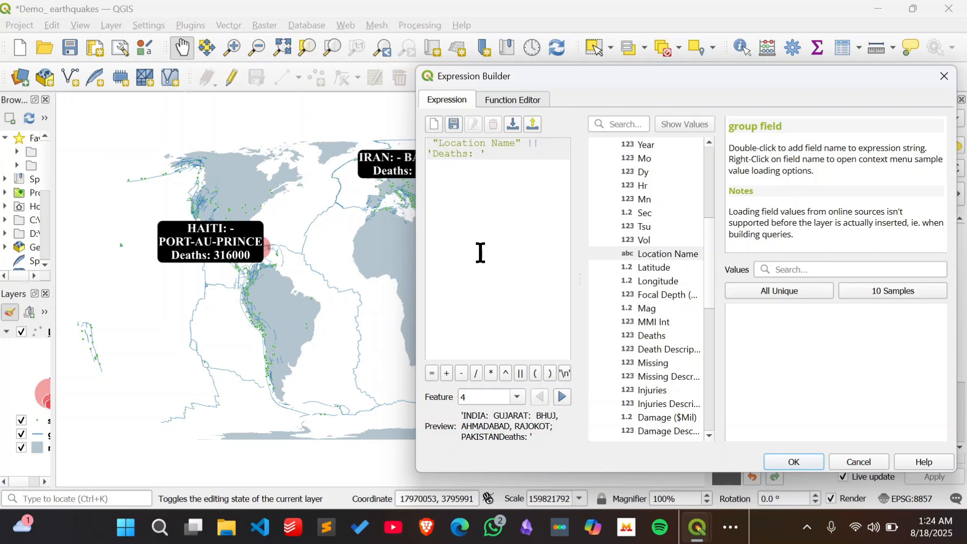
Append another || operator and the "Total Deaths" field after the 'Deaths: ' string.
click(484, 153)
click(521, 373)
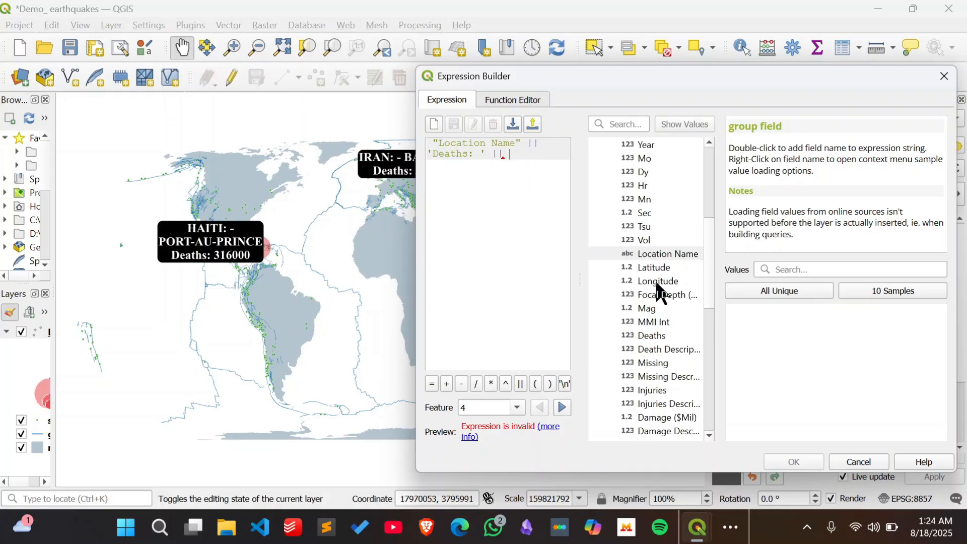
scroll(656, 284, down, 3)
scroll(656, 285, down, 2)
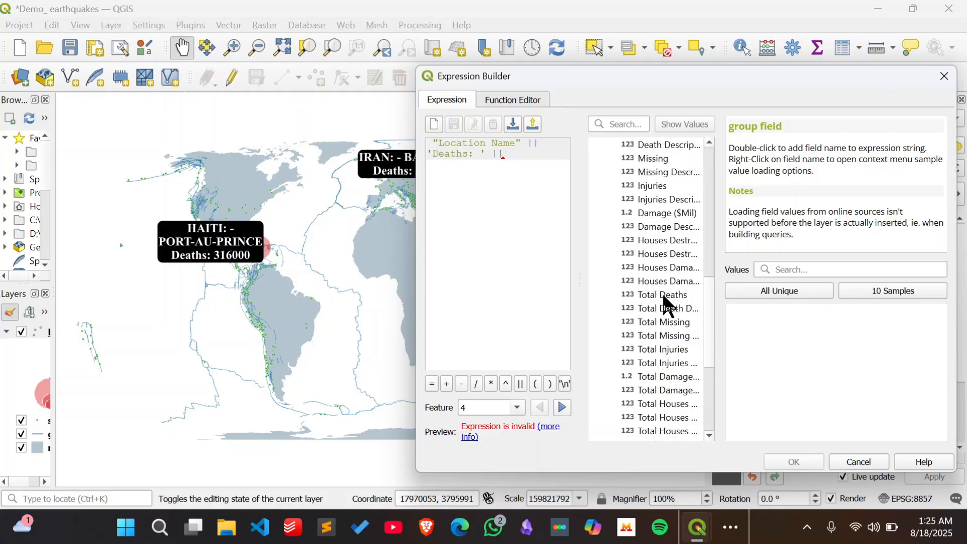
double_click(663, 296)
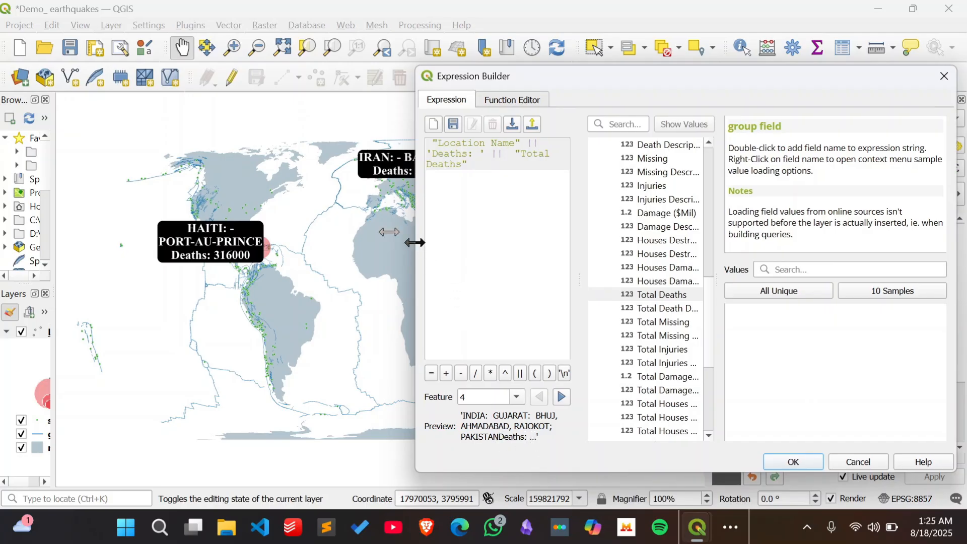
Enlarge the Expression Builder to show the full preview, and check the expression's output for several earthquake features.
drag(414, 241, 56, 191)
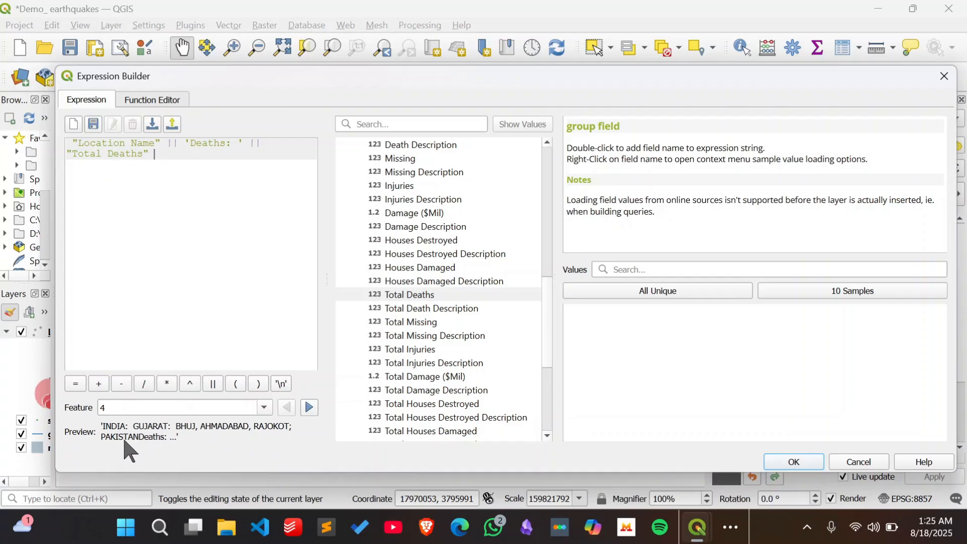
click(309, 409)
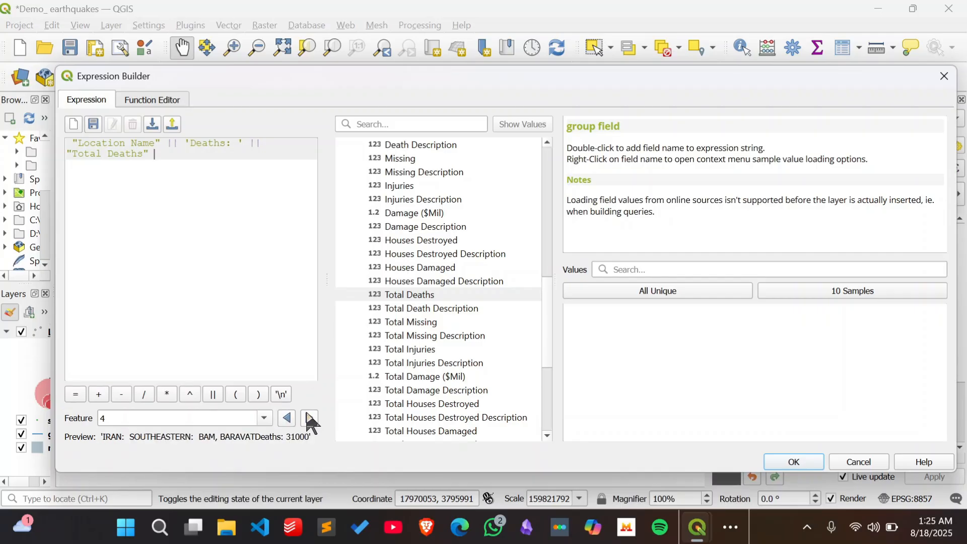
click(310, 418)
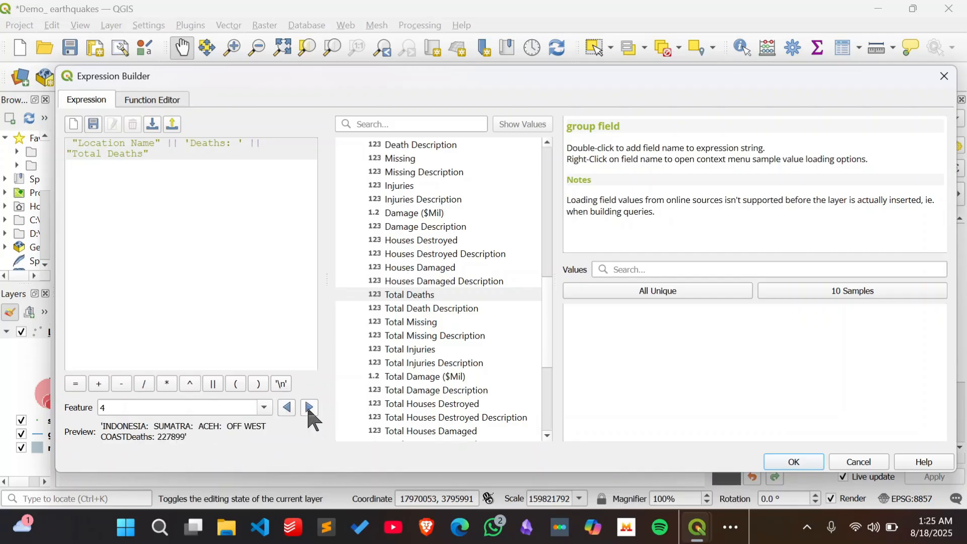
click(308, 408)
click(309, 408)
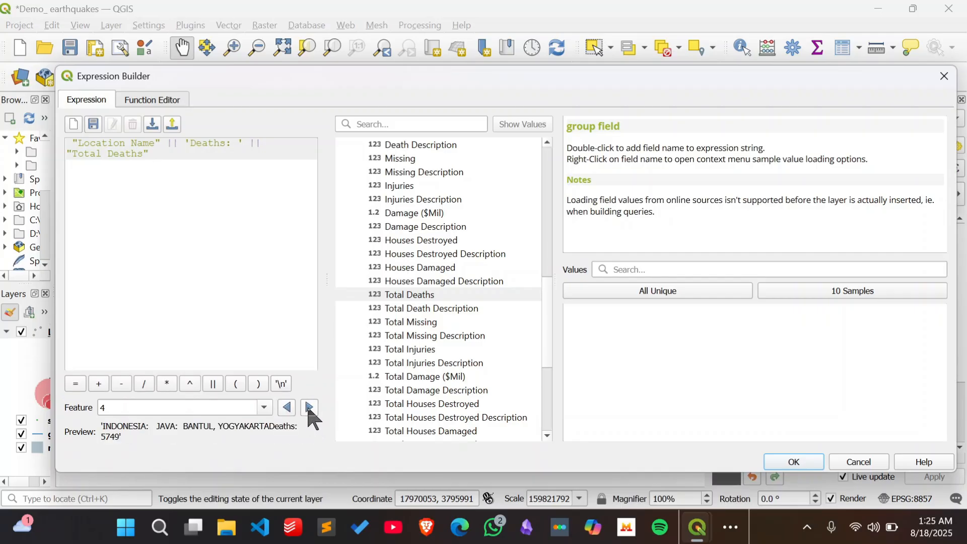
click(287, 409)
click(287, 409)
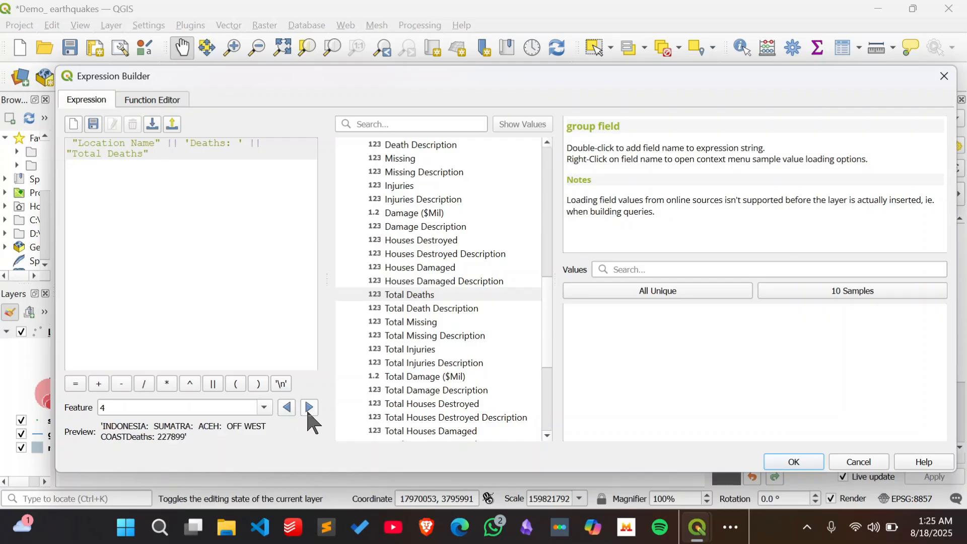
click(309, 408)
click(309, 408)
click(307, 409)
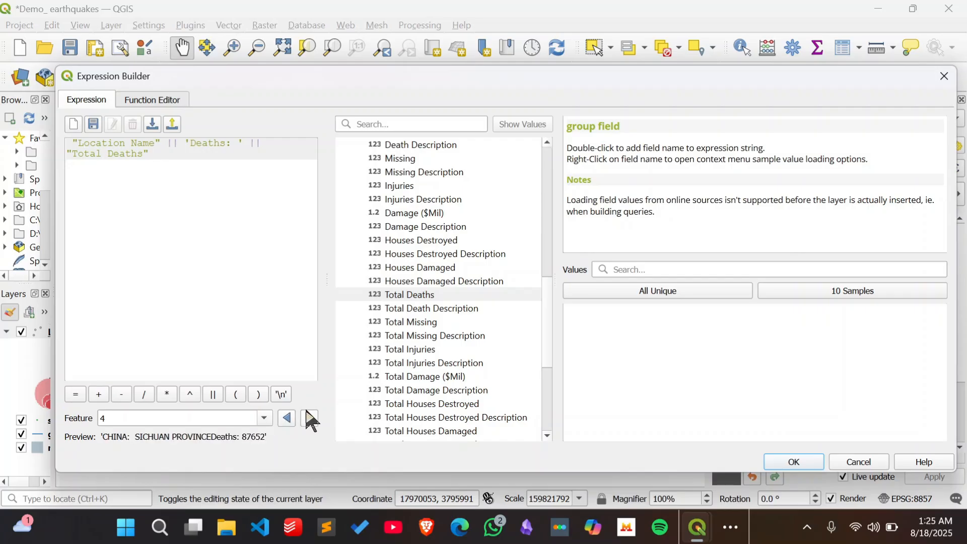
click(287, 409)
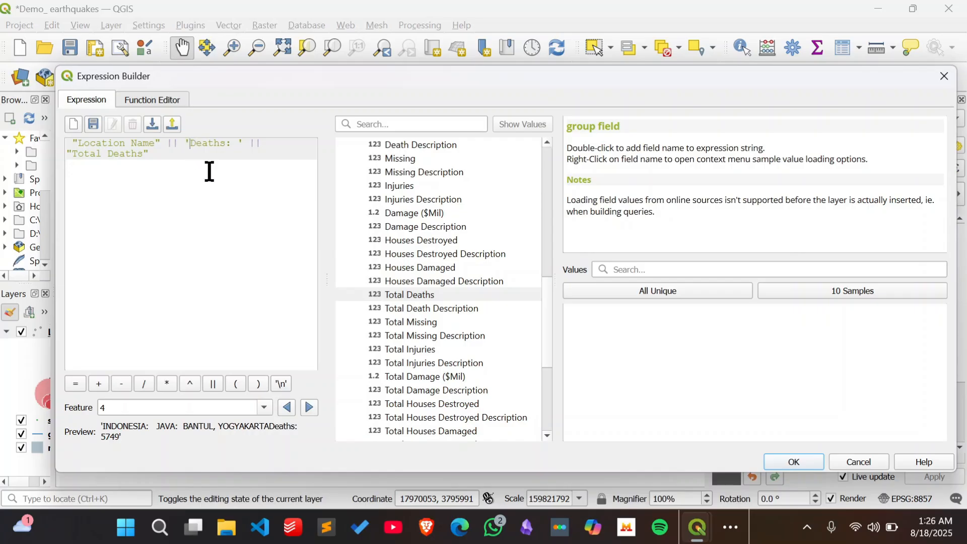
Insert the line break \n before 'Deaths: ' in the string, and preview the two-line label for several features.
text(\n)
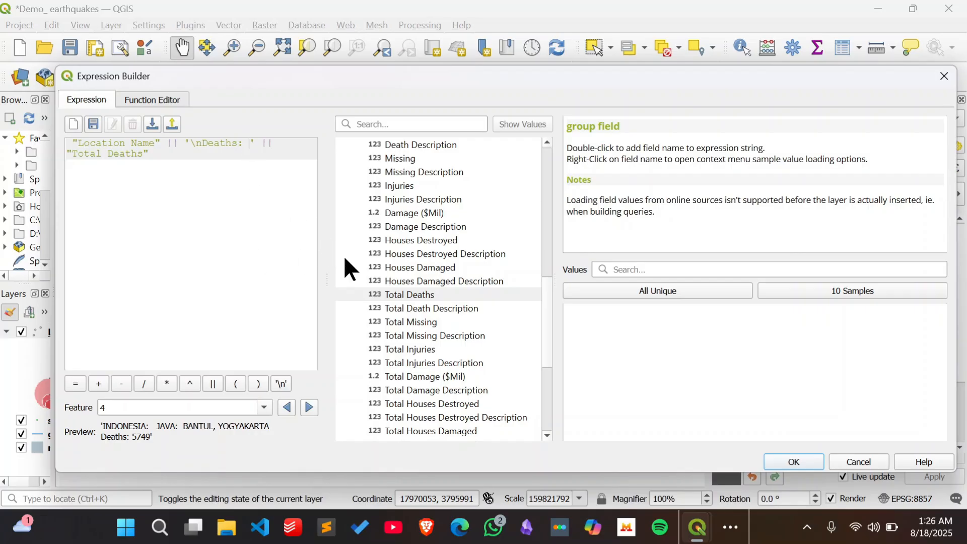
click(309, 408)
click(309, 408)
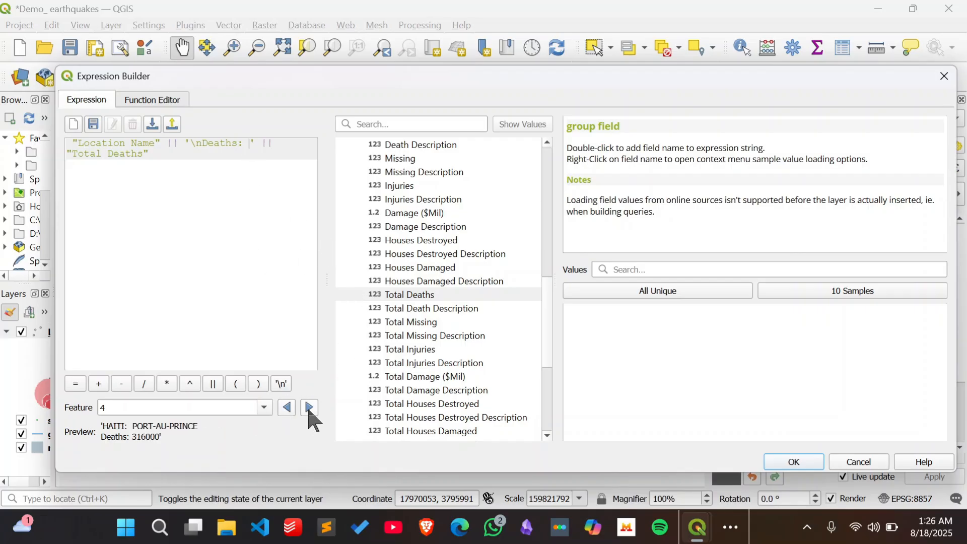
click(309, 408)
click(309, 409)
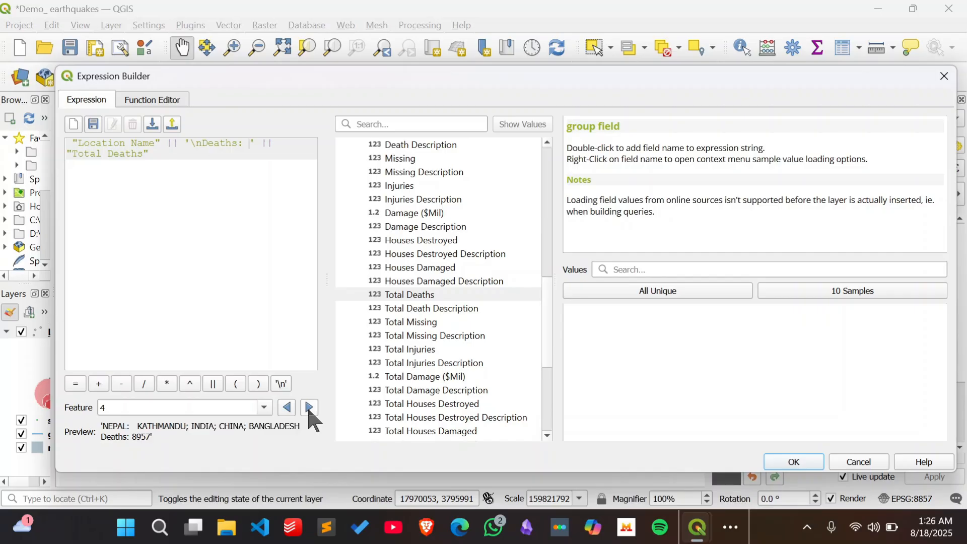
Preview the two-line label for further earthquake features and apply the expression to the Large_Earthquakes labels.
click(310, 409)
click(287, 409)
click(288, 409)
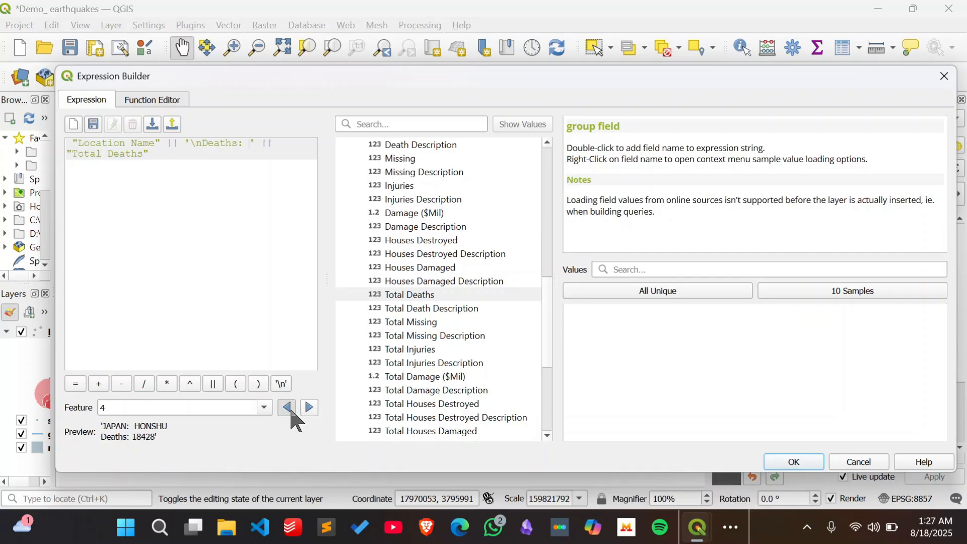
click(288, 409)
click(287, 409)
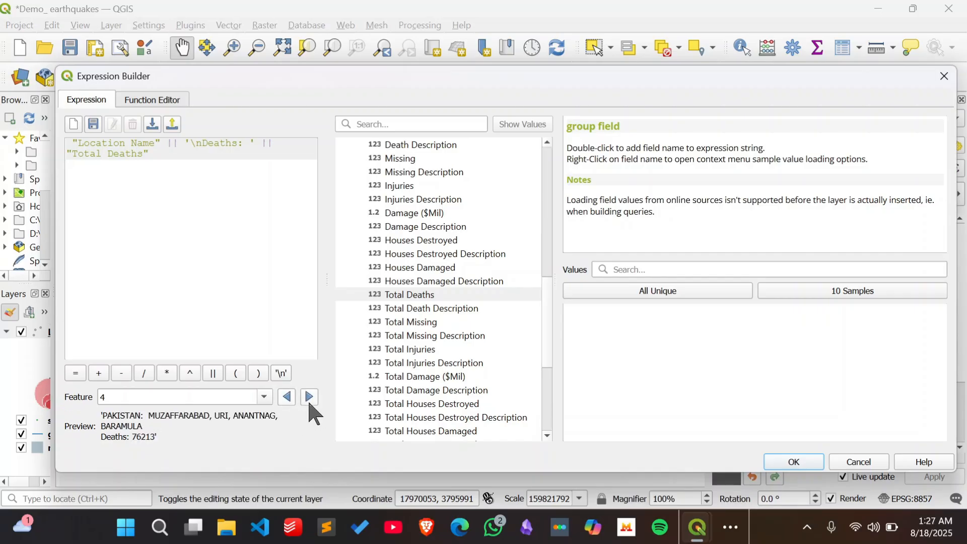
click(310, 398)
click(309, 407)
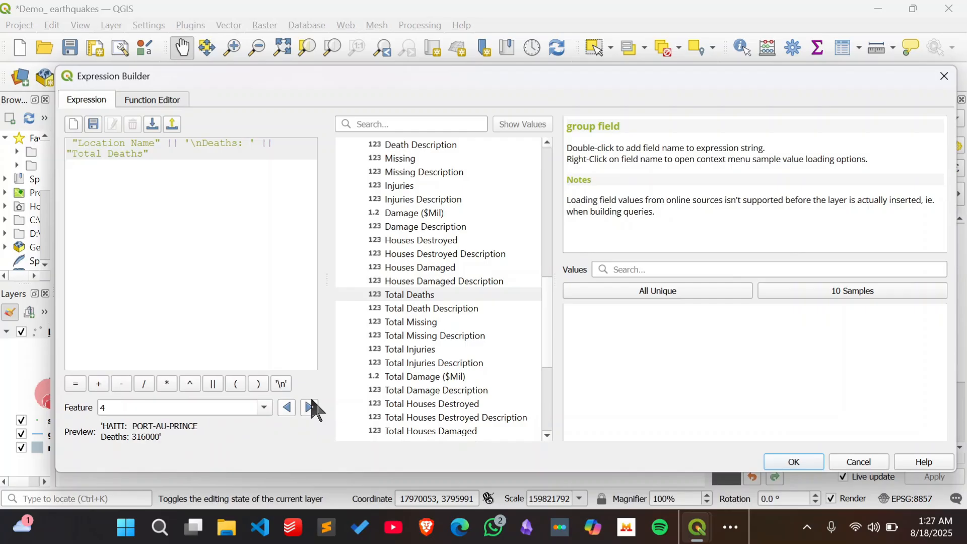
click(781, 468)
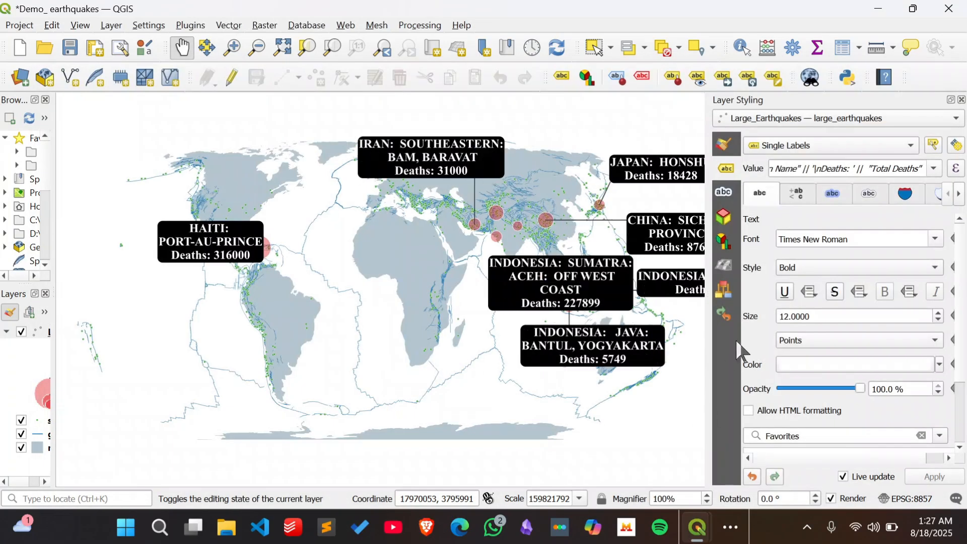
Close the Layer Styling panel and recentre the map so all the earthquake labels fit in the canvas.
drag(710, 288, 758, 289)
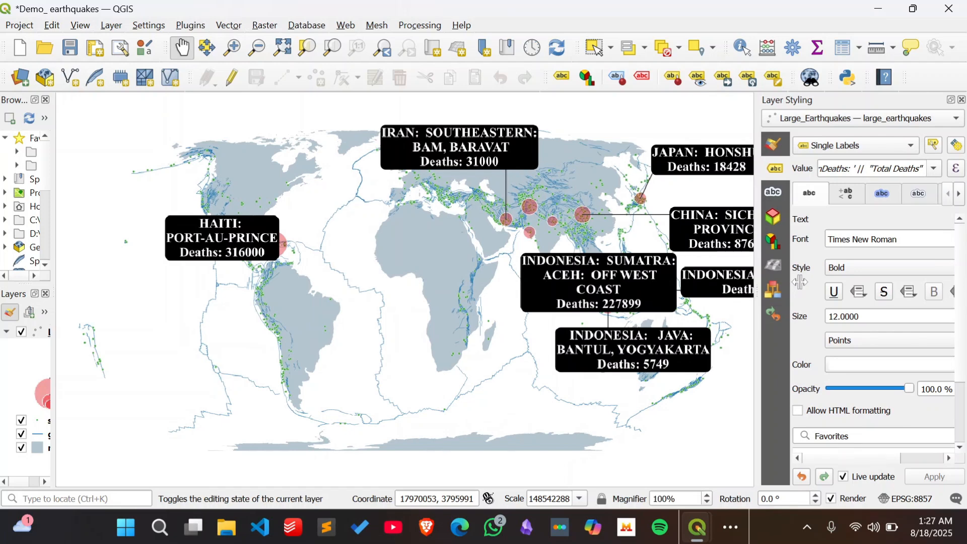
click(962, 100)
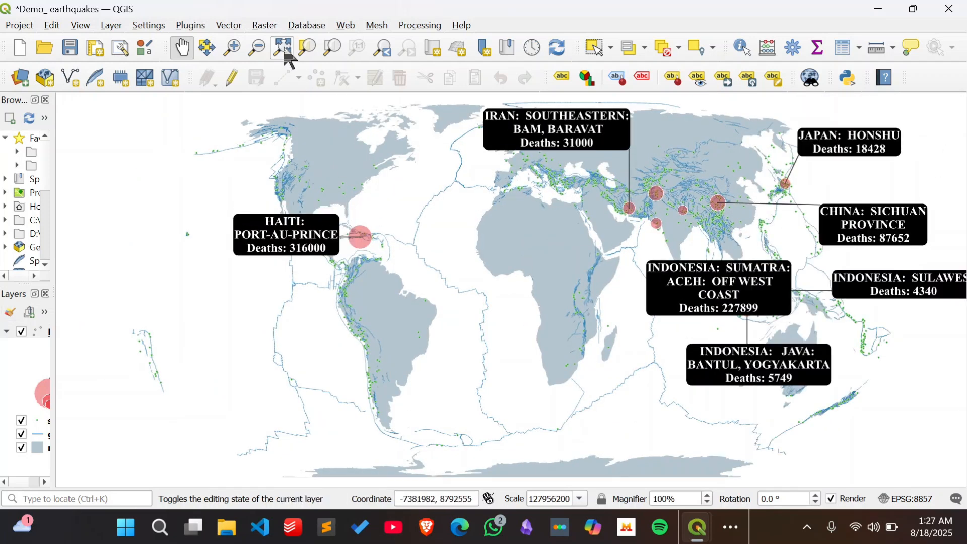
drag(580, 237, 544, 252)
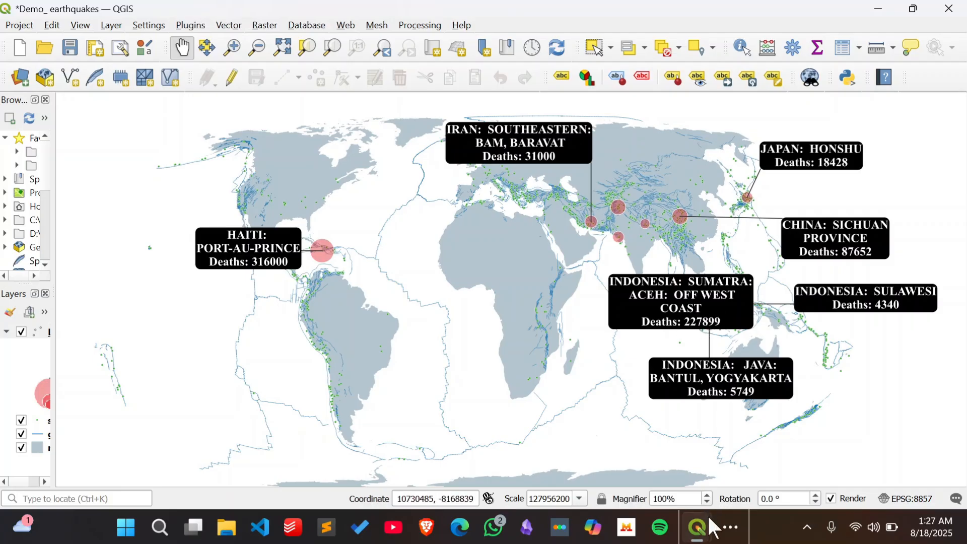
Switch to the Google Docs notes in Chrome and read through the label expression examples and common mistakes to the end.
click(728, 524)
click(783, 482)
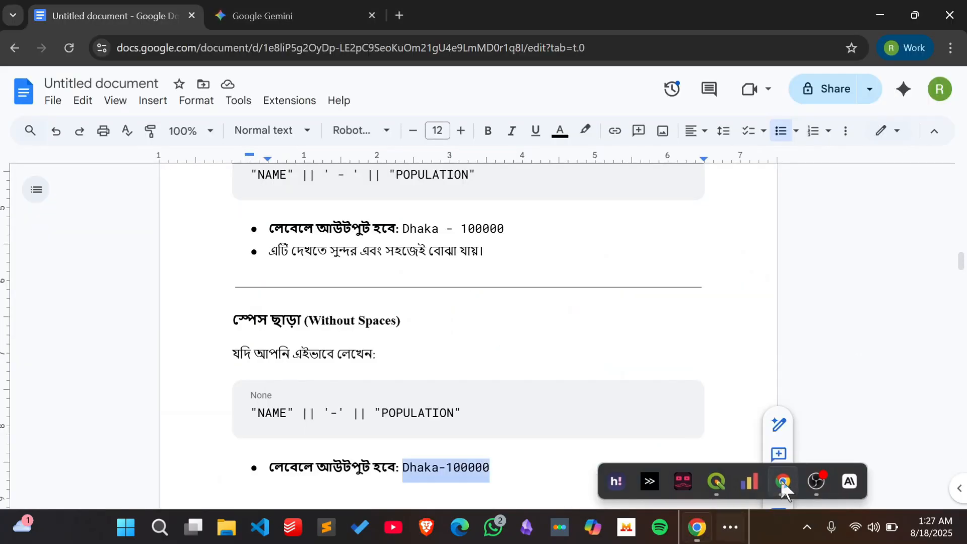
scroll(550, 378, down, 10)
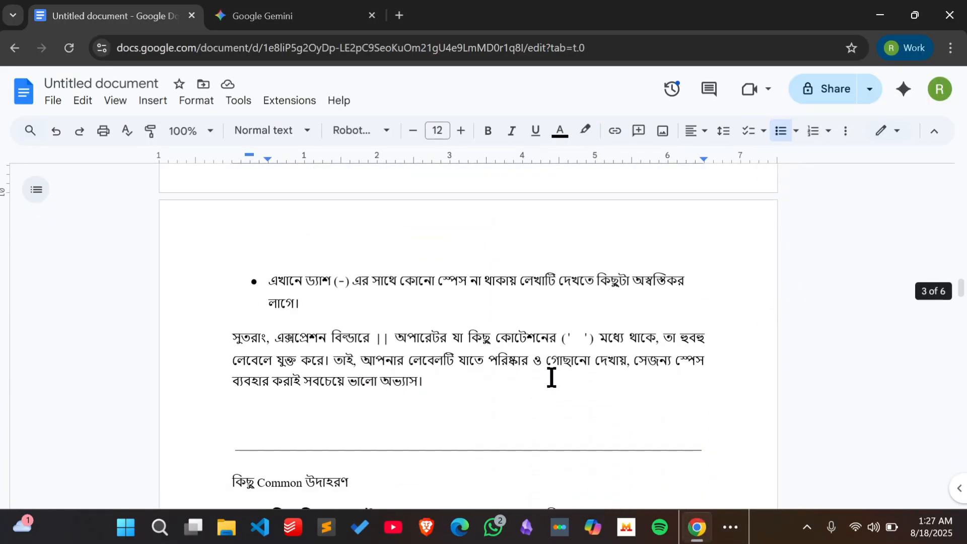
scroll(552, 377, down, 4)
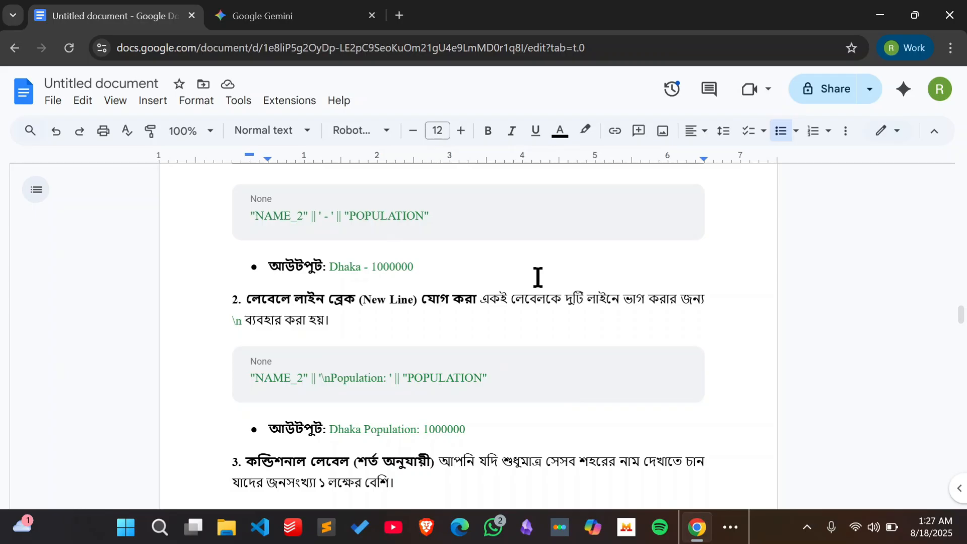
scroll(579, 313, up, 1)
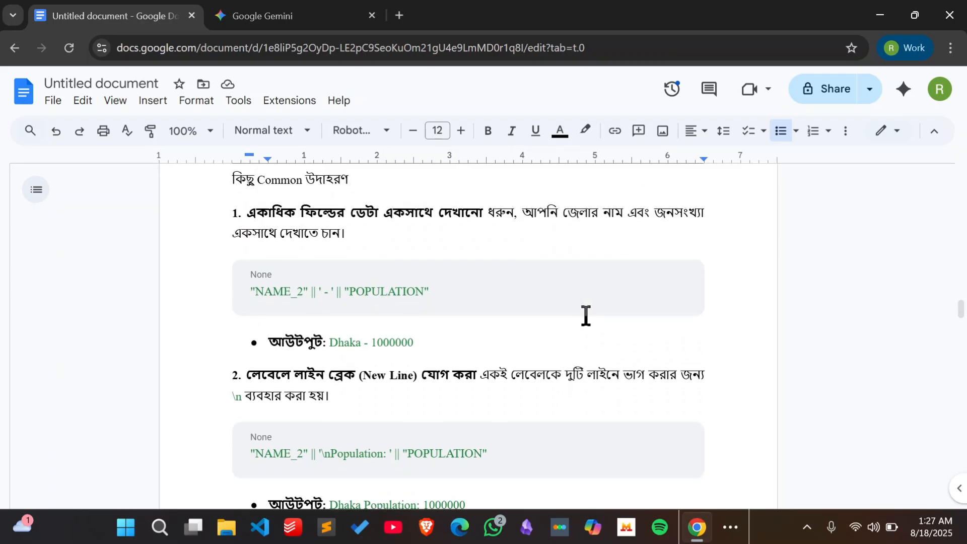
scroll(588, 322, down, 3)
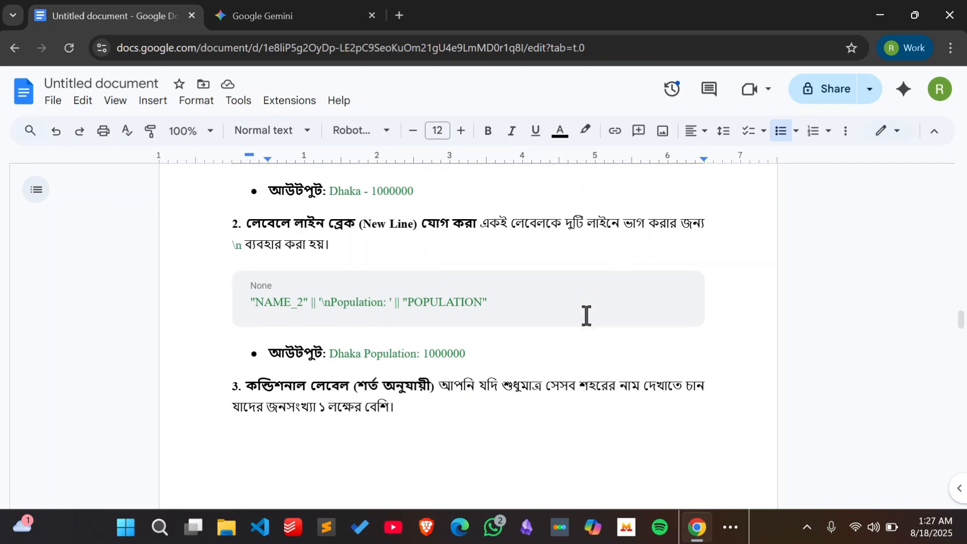
scroll(587, 315, down, 3)
scroll(589, 316, down, 3)
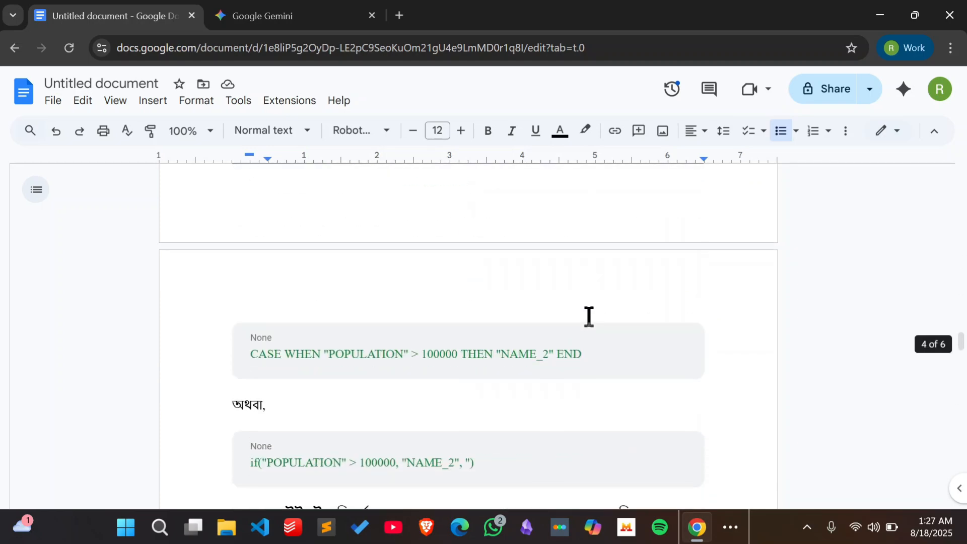
scroll(596, 311, down, 4)
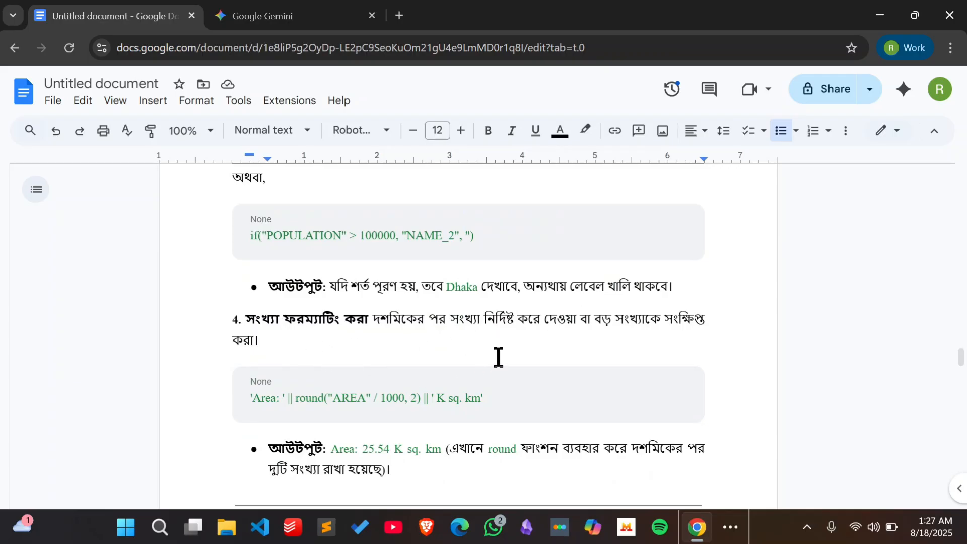
scroll(499, 358, down, 15)
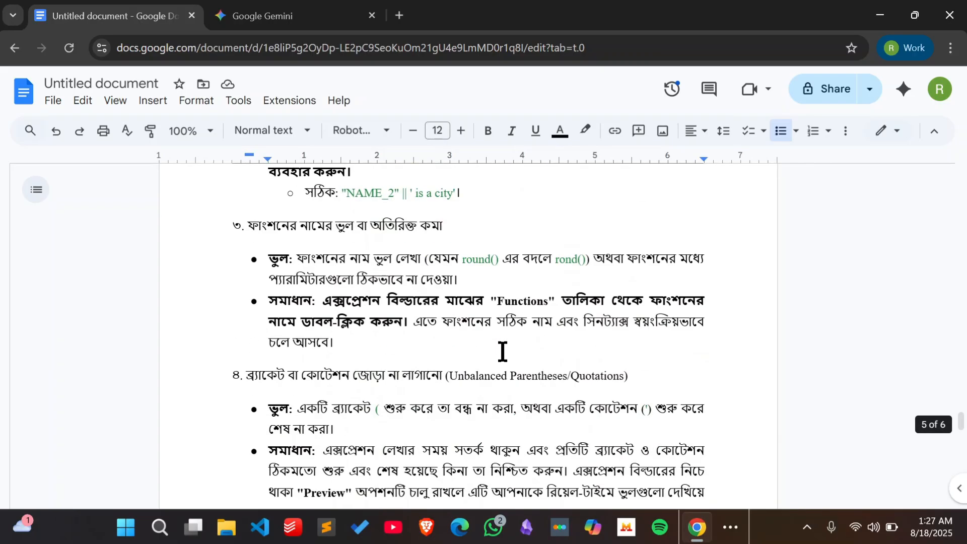
scroll(502, 352, down, 14)
scroll(481, 364, up, 3)
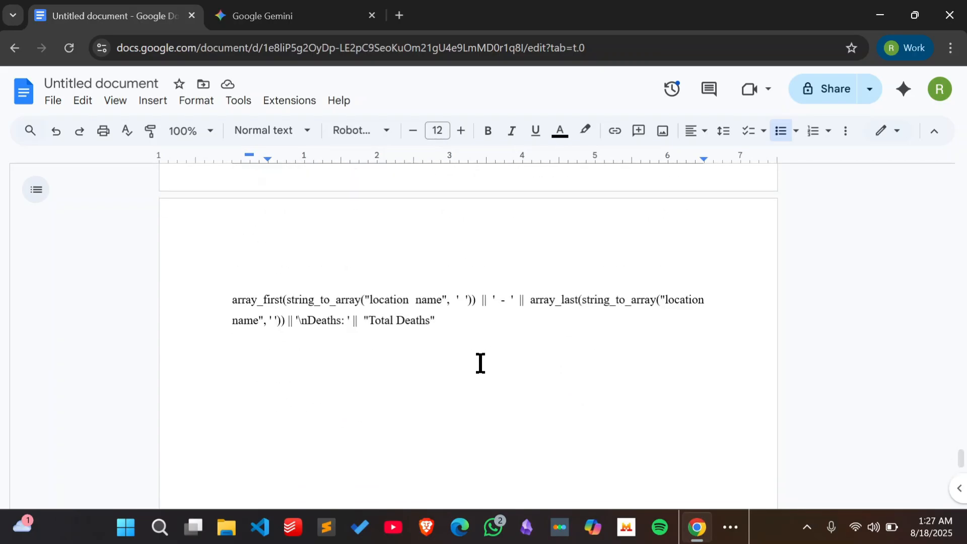
Copy the array_first and array_last label expression from the document's last page, and switch back to QGIS.
drag(462, 325, 229, 299)
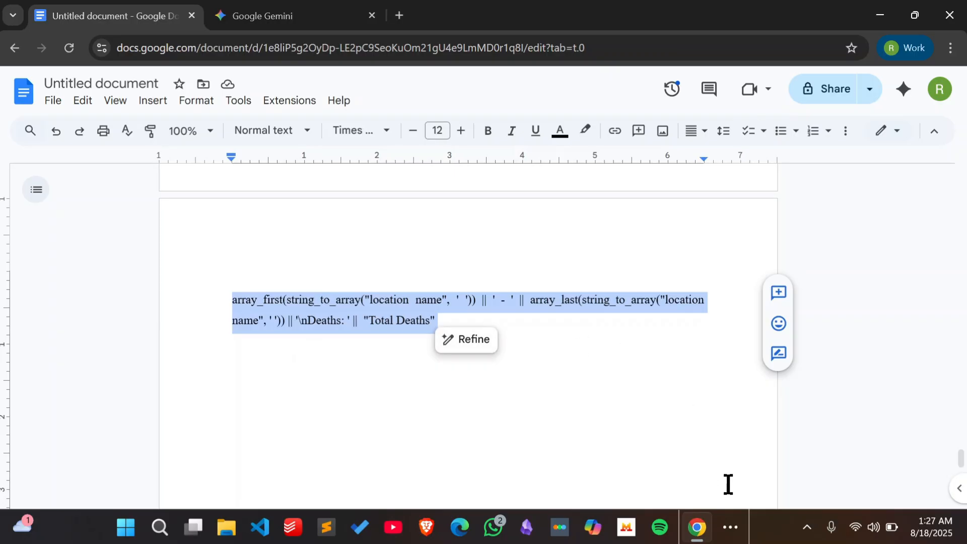
click(726, 528)
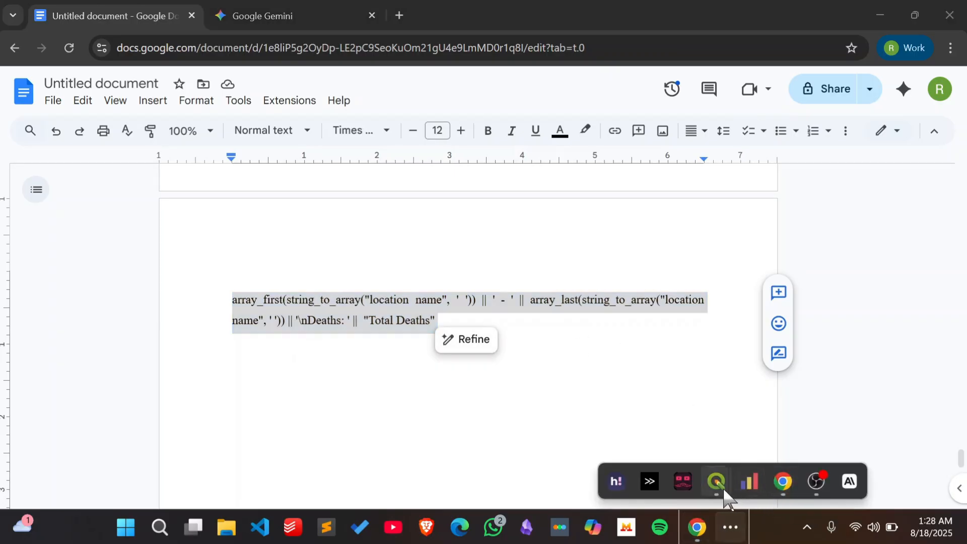
mouse_move(716, 487)
click(695, 438)
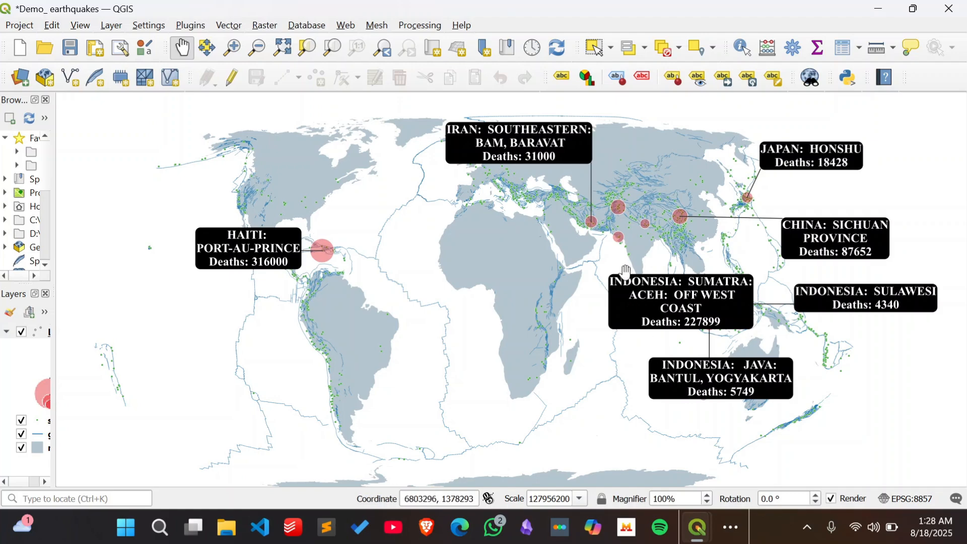
Examine the Location Name values in the Large_Earthquakes attribute table, and minimize the table.
drag(53, 356, 302, 354)
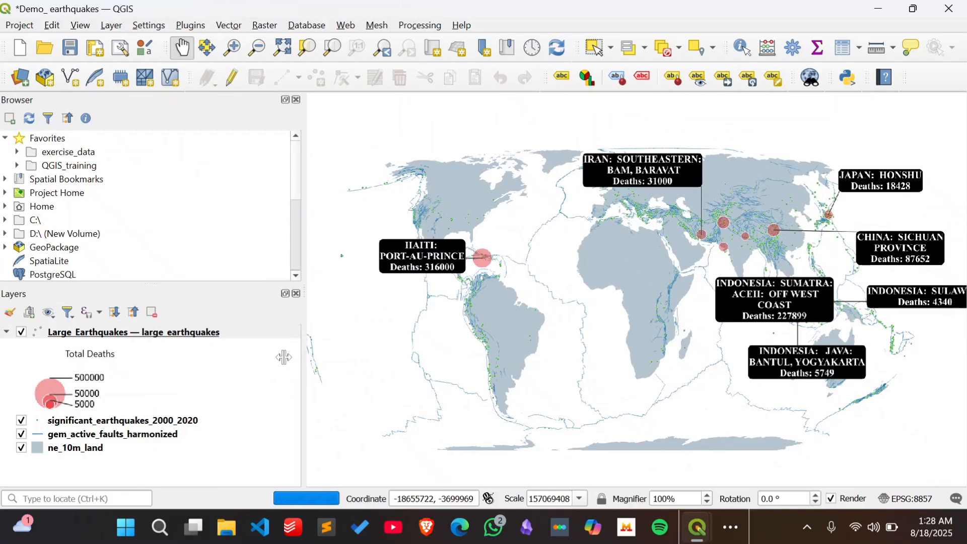
click(190, 334)
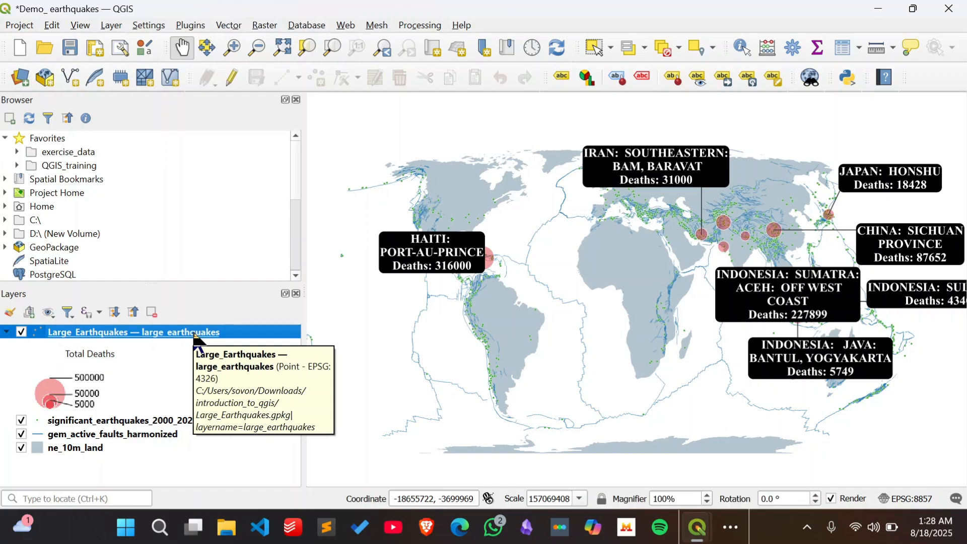
right_click(194, 333)
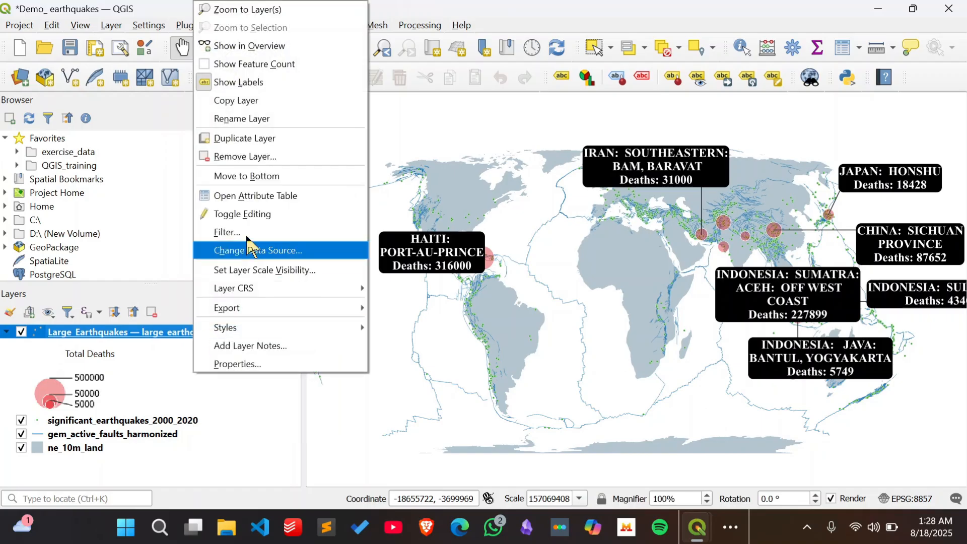
click(249, 193)
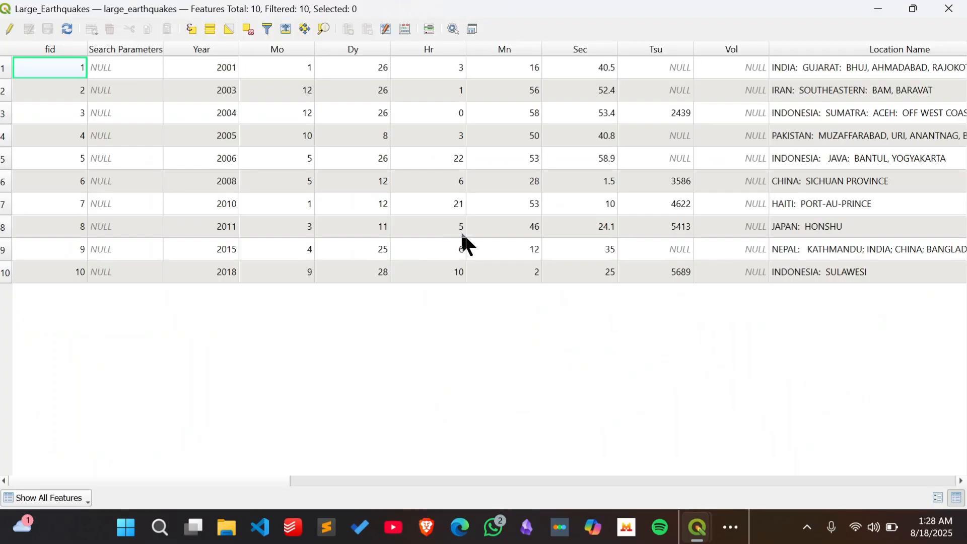
drag(289, 480, 421, 452)
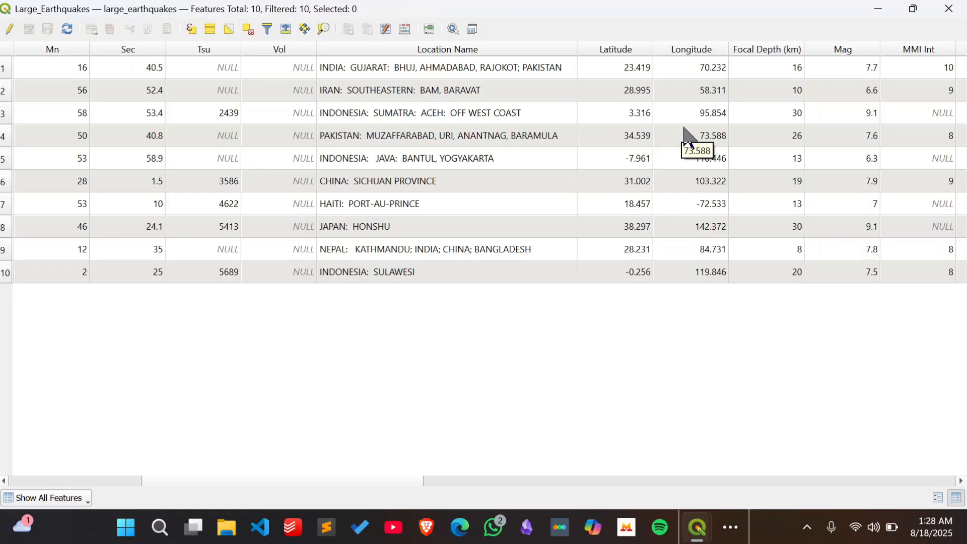
click(878, 9)
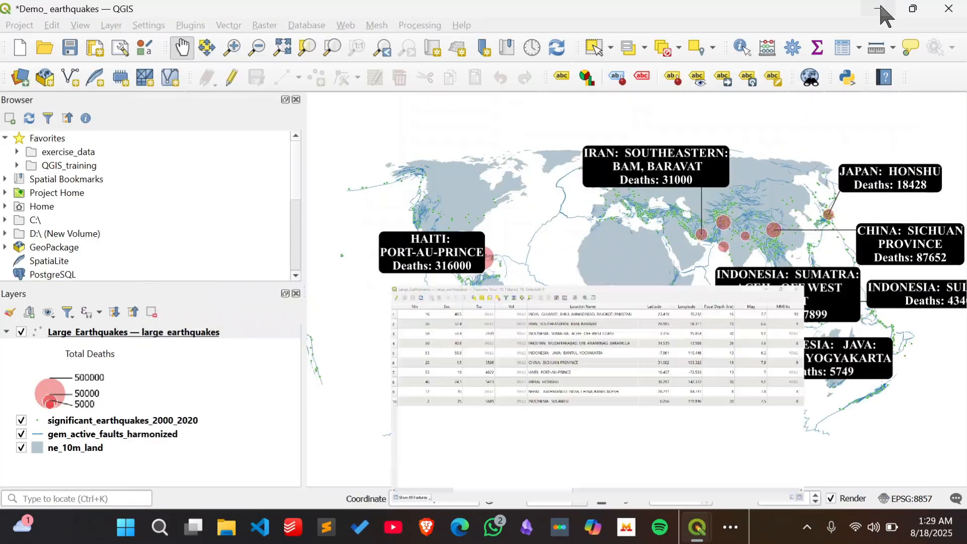
Replace the label expression with array_first(string_to_array("location name", ' ')) || ' - ' || array_last(string_to_array("location name", ' ')) || '\nDeaths: ' || "Total Deaths".
click(10, 313)
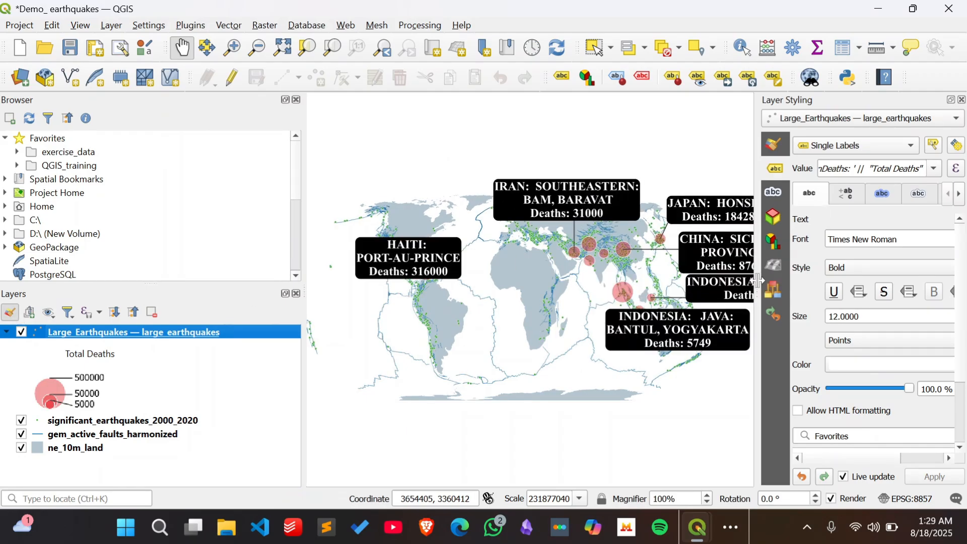
click(306, 295)
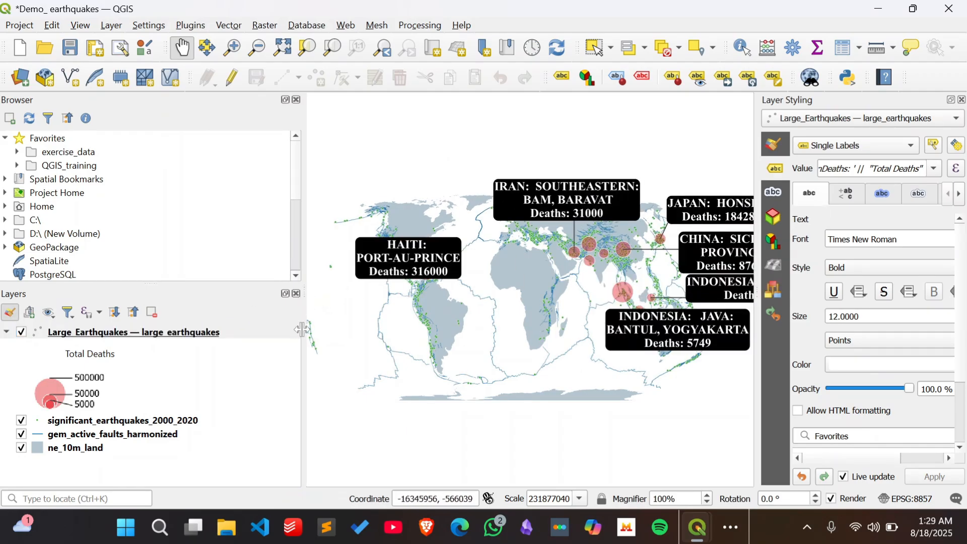
drag(302, 330, 88, 330)
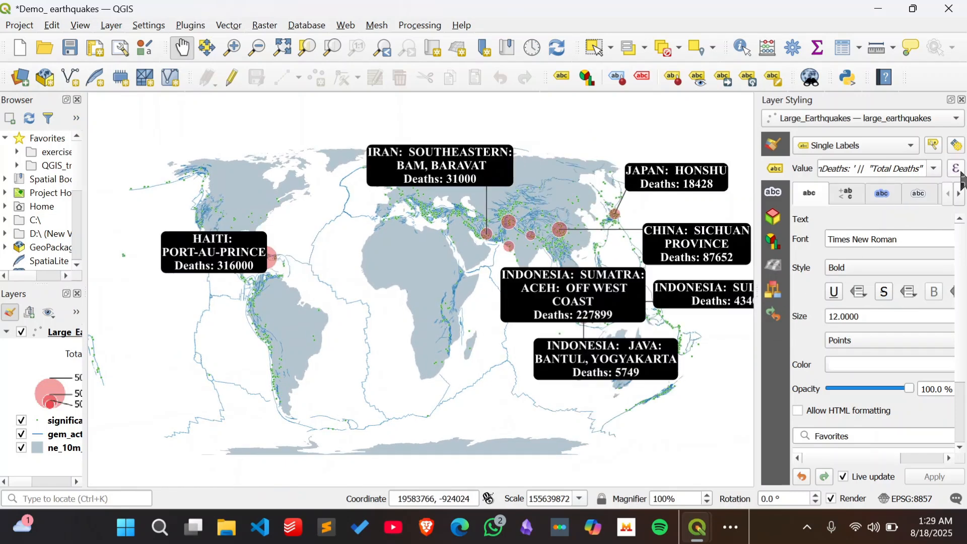
click(957, 169)
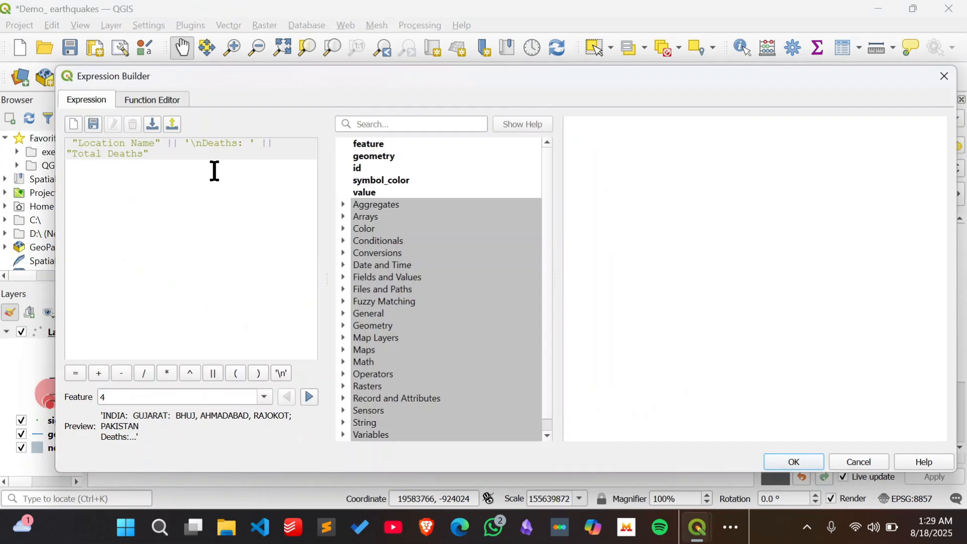
key(ctrl+a)
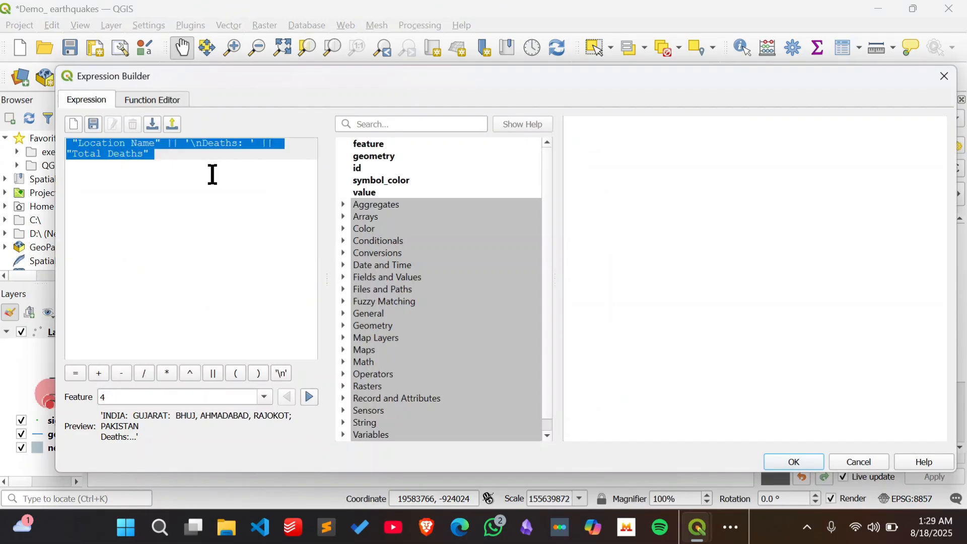
text(array_first(string_to_array("location name", ' ')) || ' - '|| array_last(string_to_array("location name", ' ')) || '\nDeaths: ' || "Total Deaths")
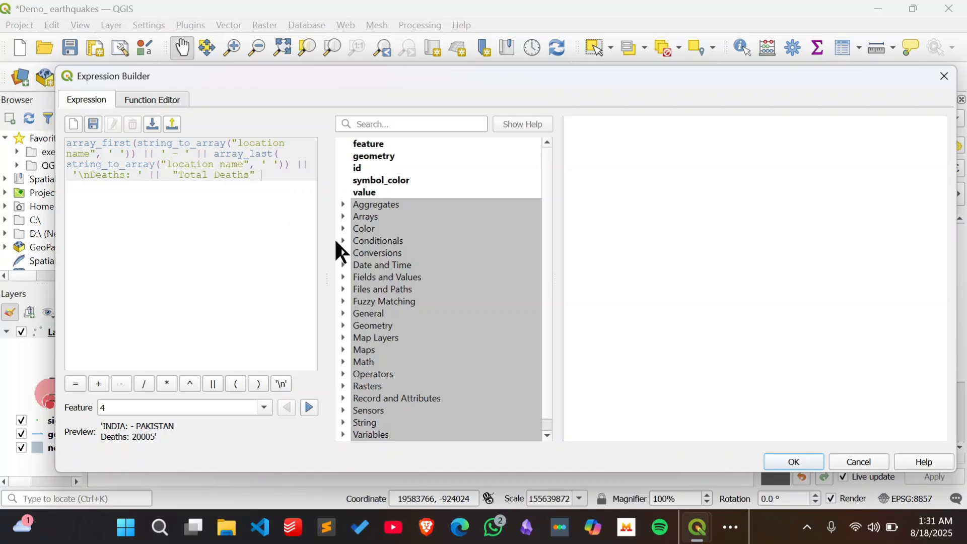
Check the layer's available fields in Fields and Values, and preview the shortened label expression for several features.
click(342, 276)
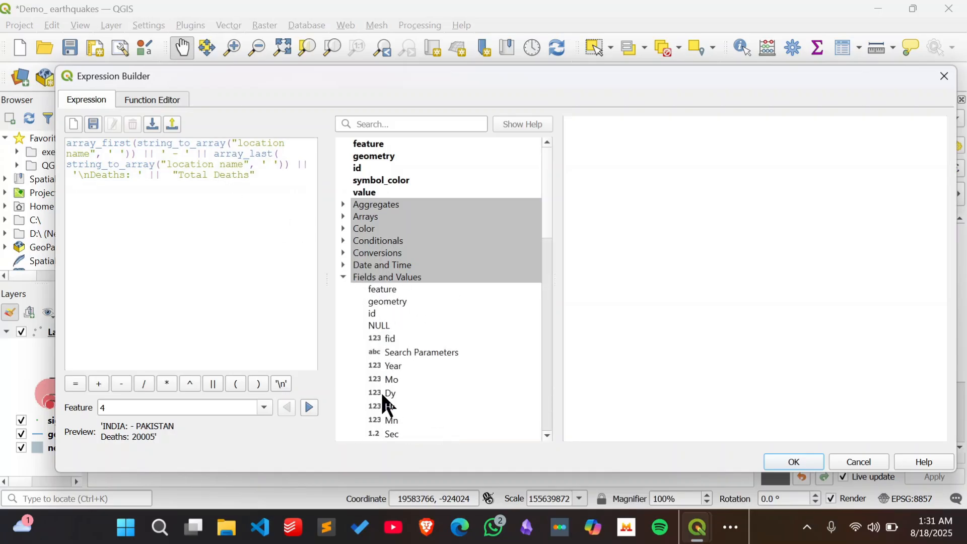
scroll(410, 319, down, 4)
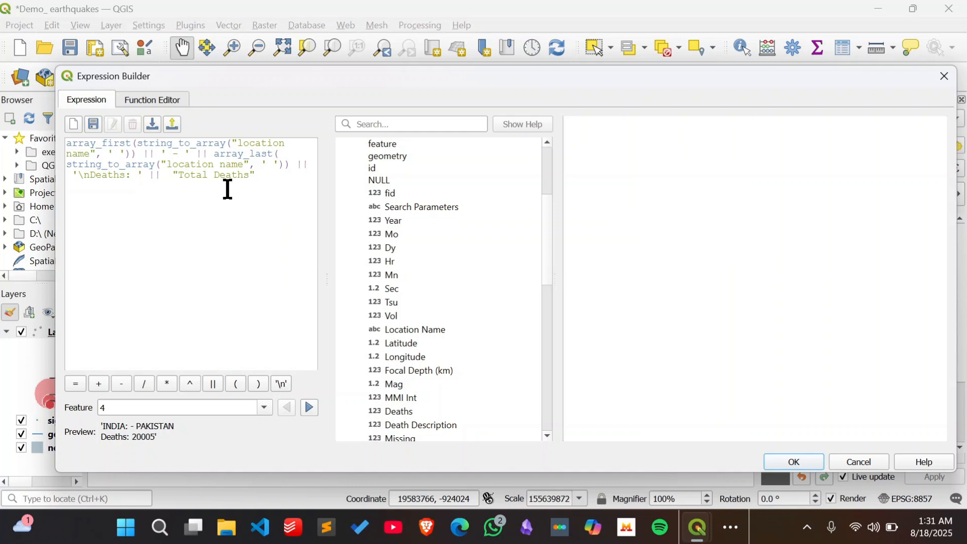
click(308, 409)
click(309, 409)
click(309, 409)
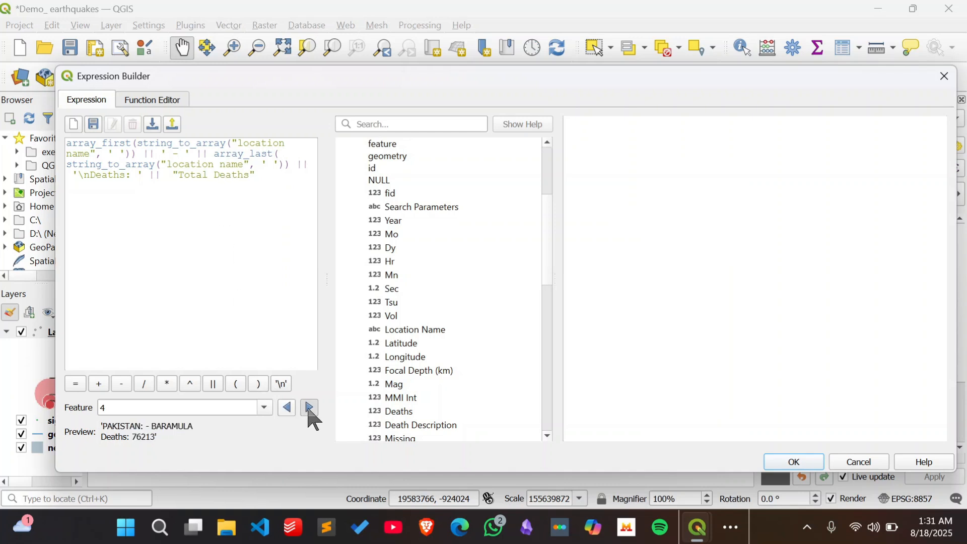
click(309, 409)
click(309, 409)
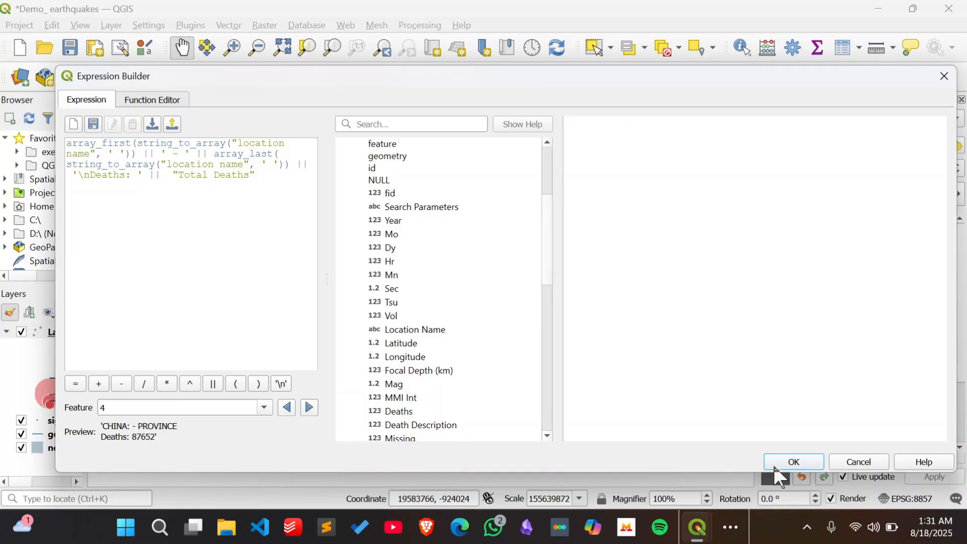
Apply the label expression, reopen it for editing, and remove the ' - ' separator and its extra || between the array_first and array_last parts.
click(795, 464)
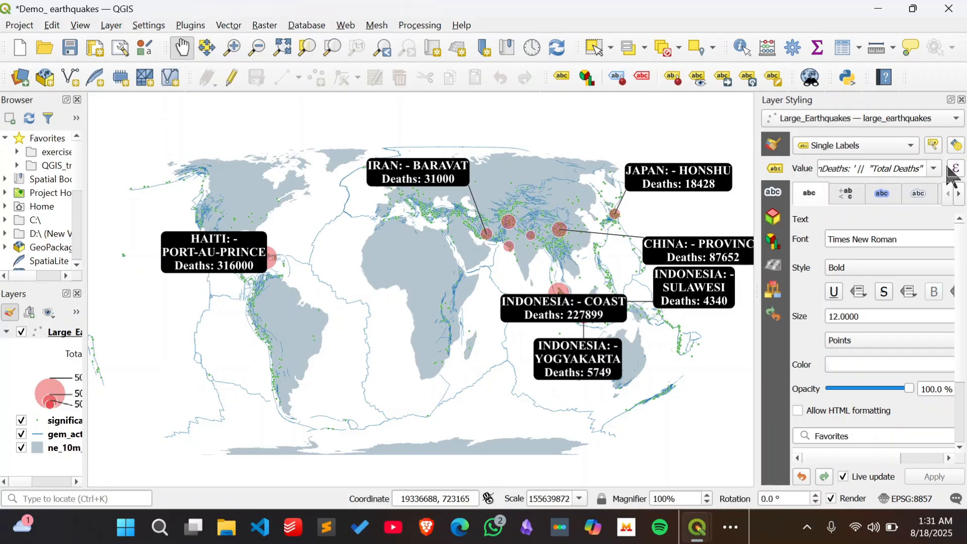
click(954, 172)
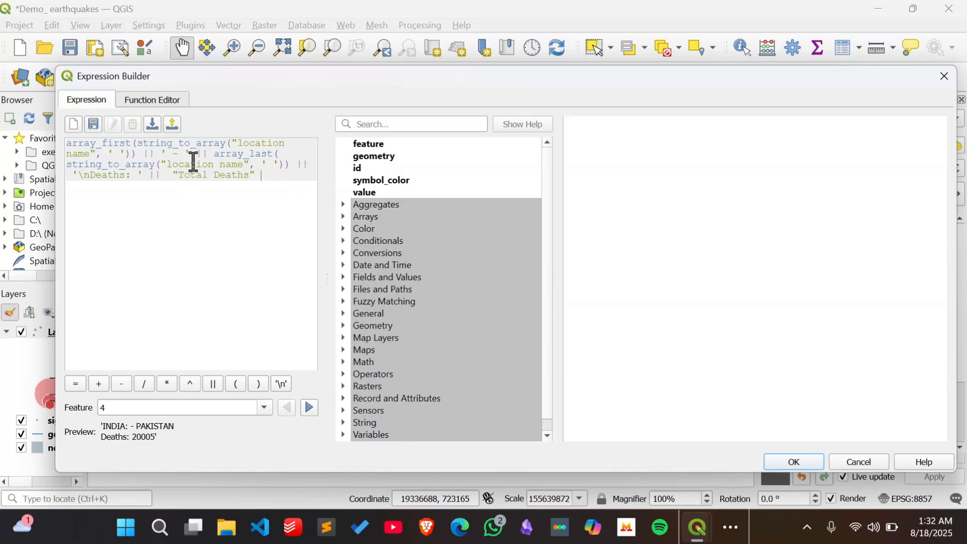
drag(191, 156, 164, 155)
key(BackSpace)
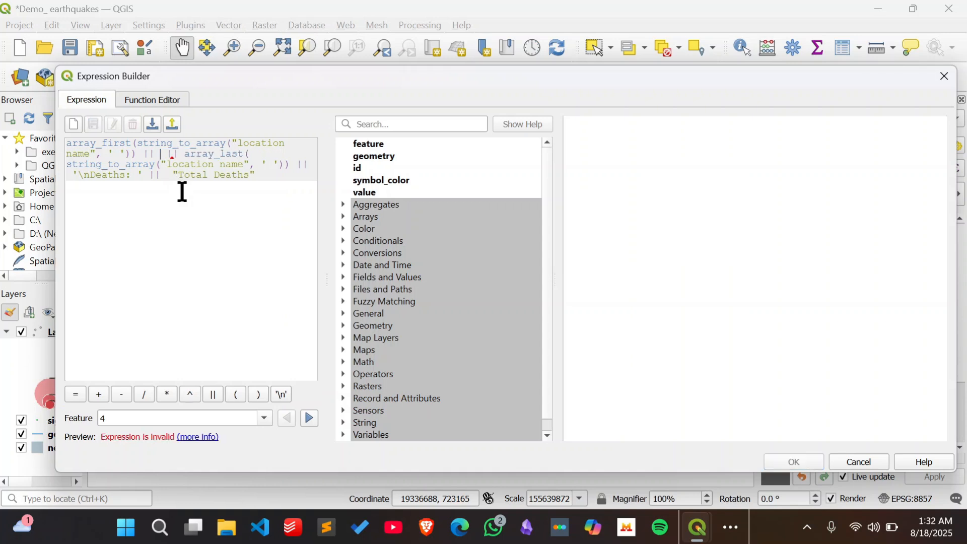
key(Delete)
key(Delete)
key(BackSpace)
key(BackSpace)
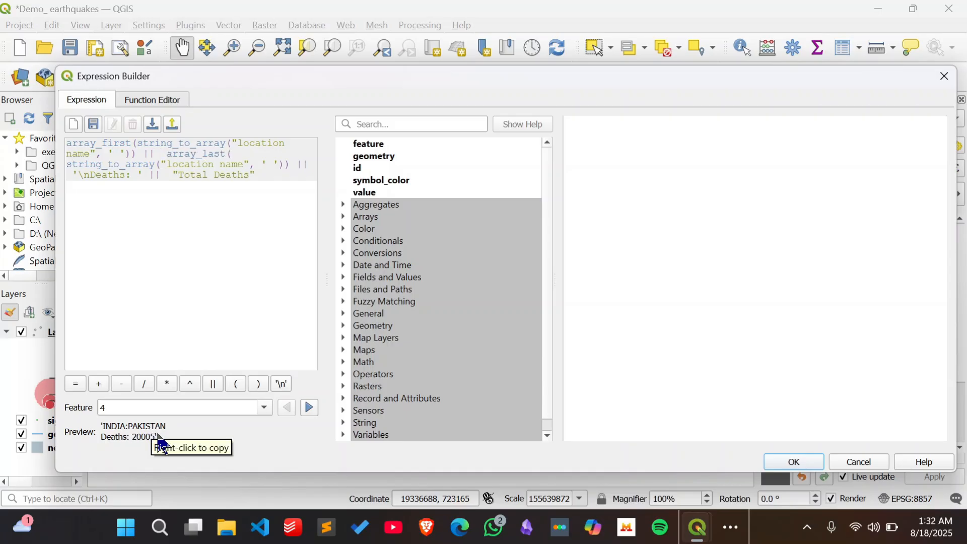
Insert a ' ' space string with a || operator between the array_first and array_last parts, and apply the expression.
text('')
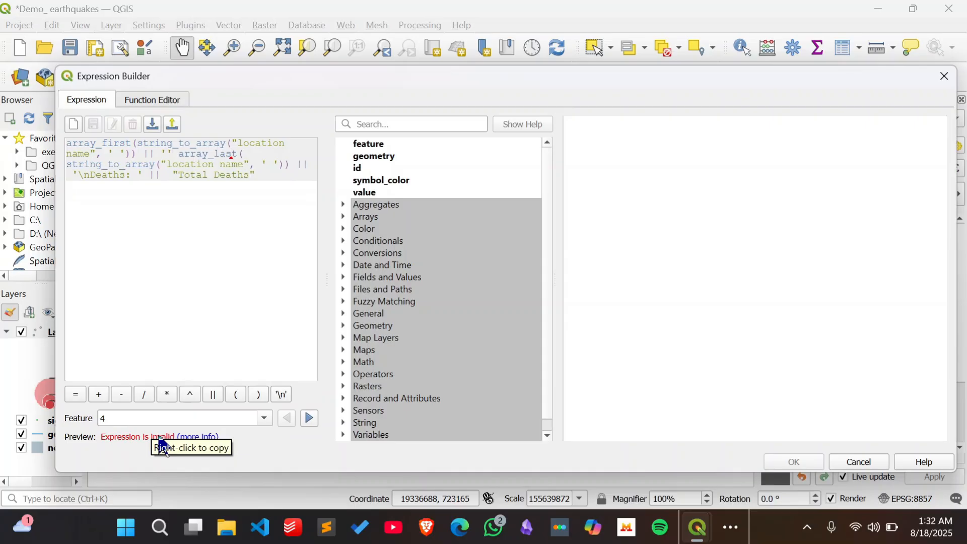
mouse_move(161, 447)
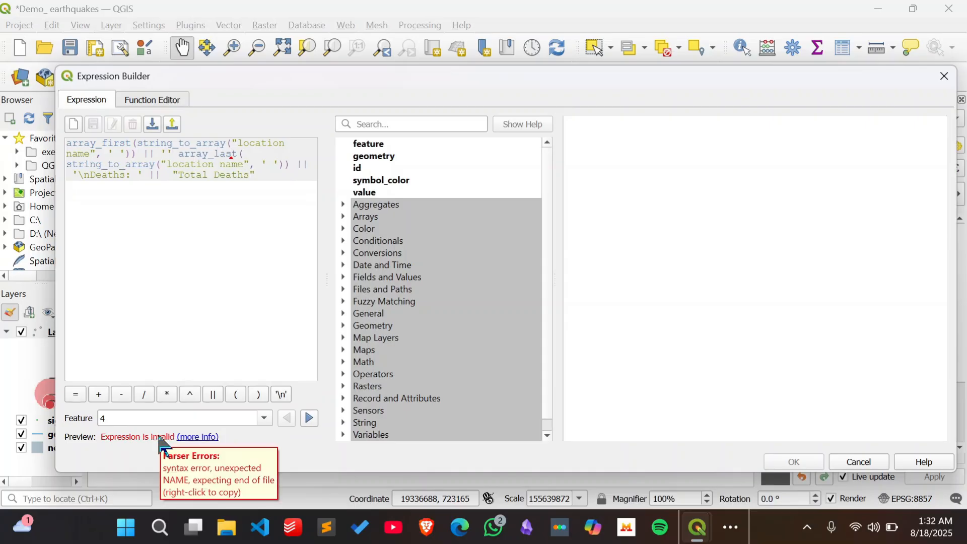
key(Left)
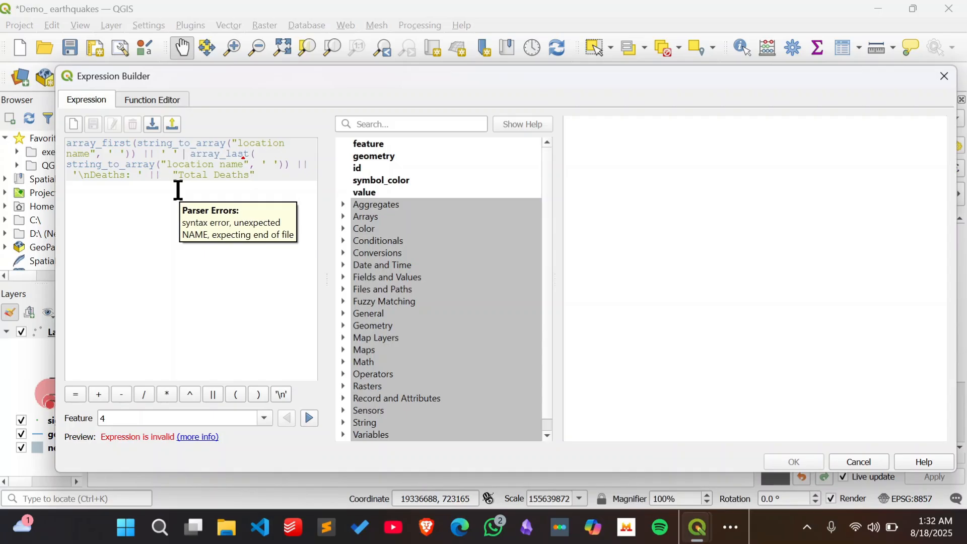
key(BackSpace)
click(212, 394)
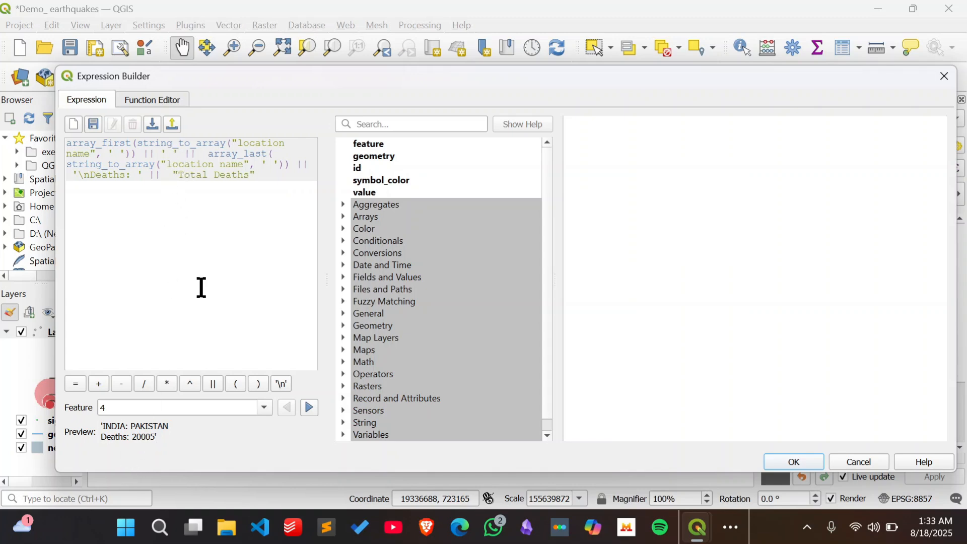
click(792, 466)
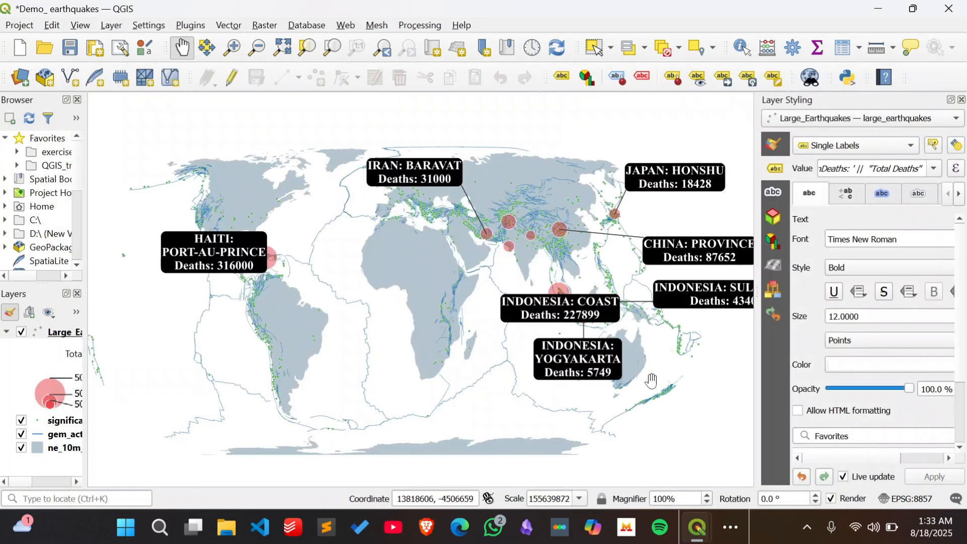
Close Layer Styling and move the Iran: Baravat label over the North Atlantic and the India: Pakistan label to southern Africa's west coast.
click(962, 99)
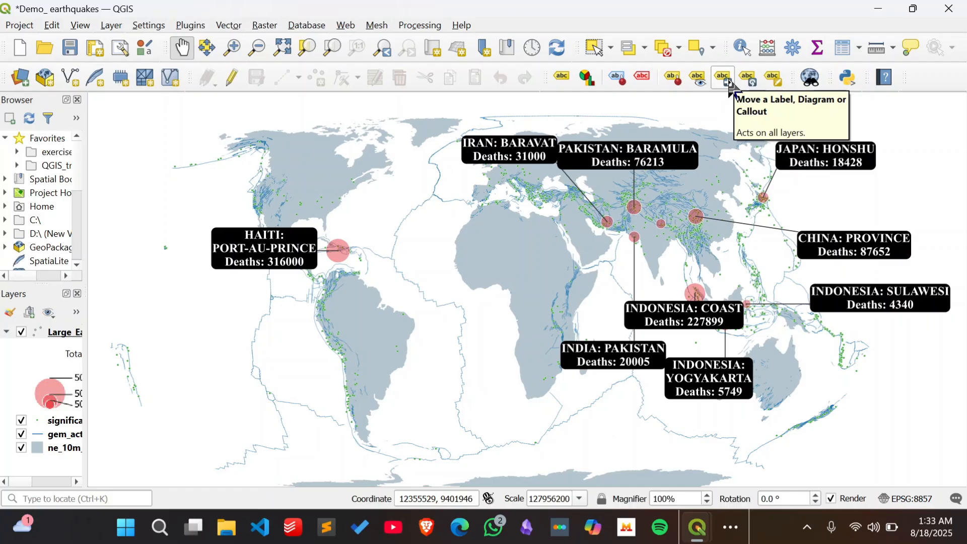
click(728, 79)
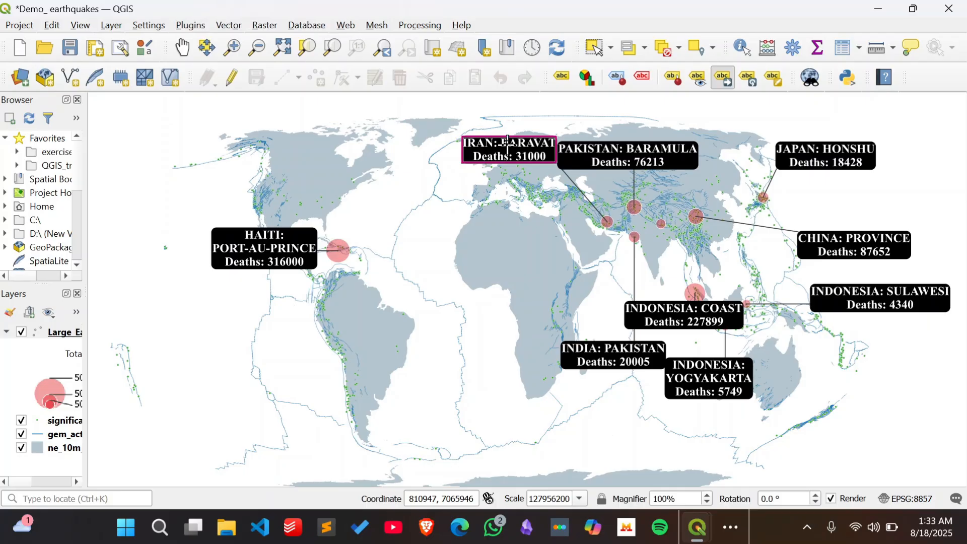
click(508, 143)
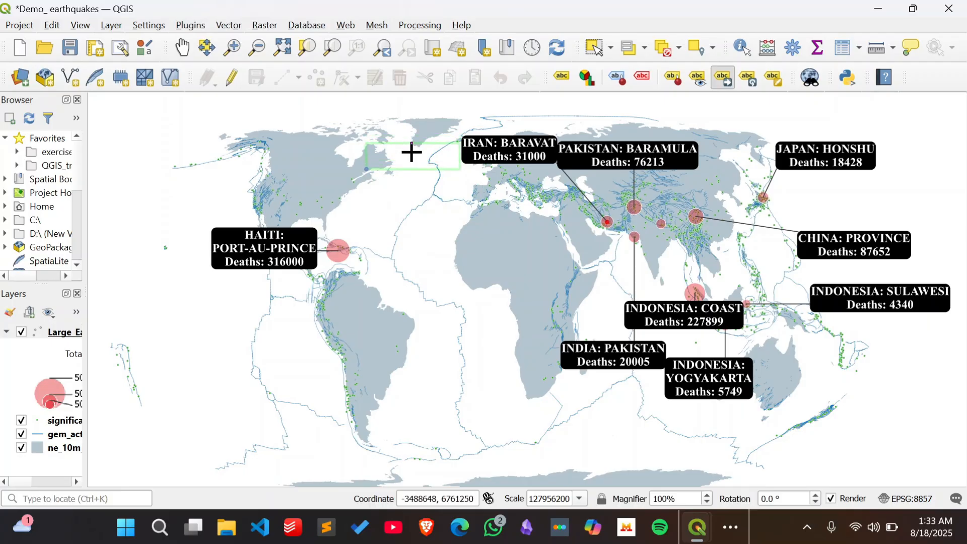
click(411, 152)
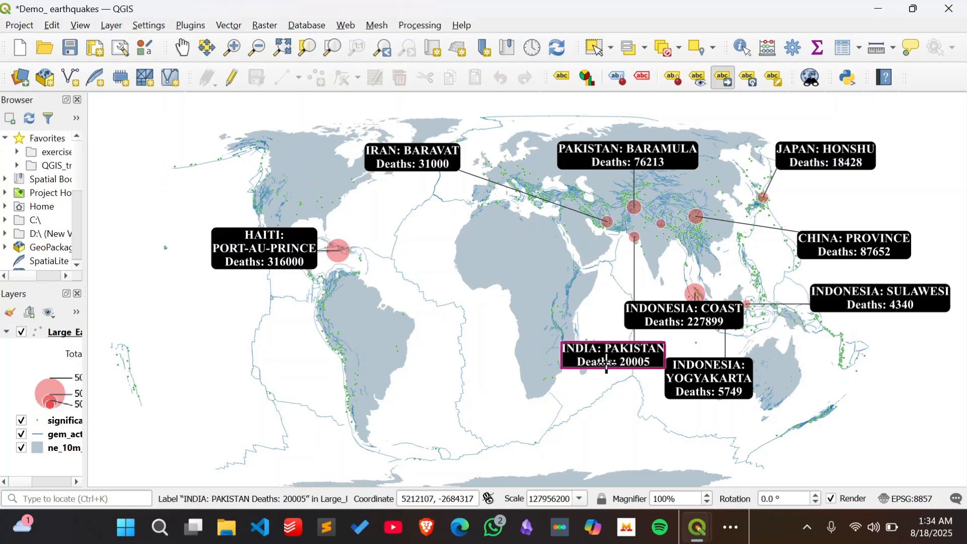
click(607, 360)
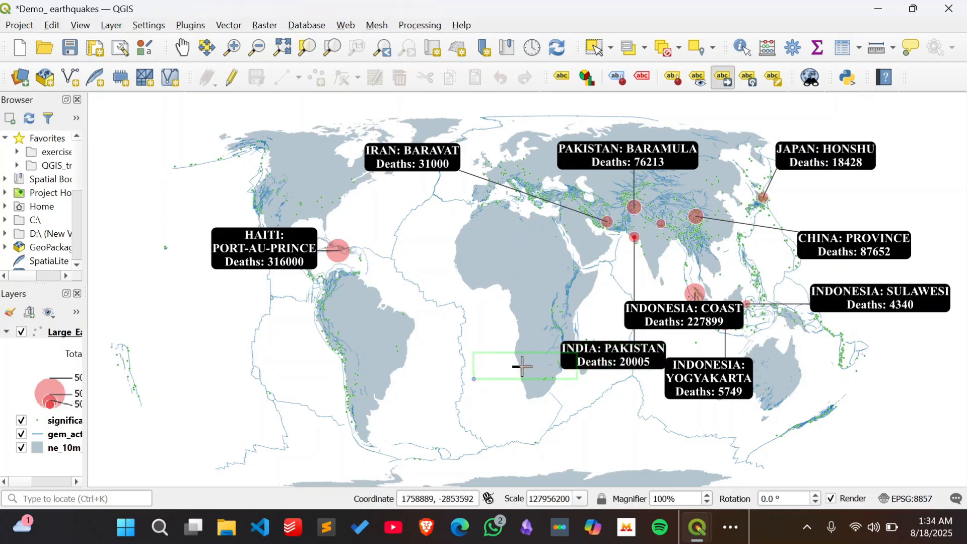
click(488, 351)
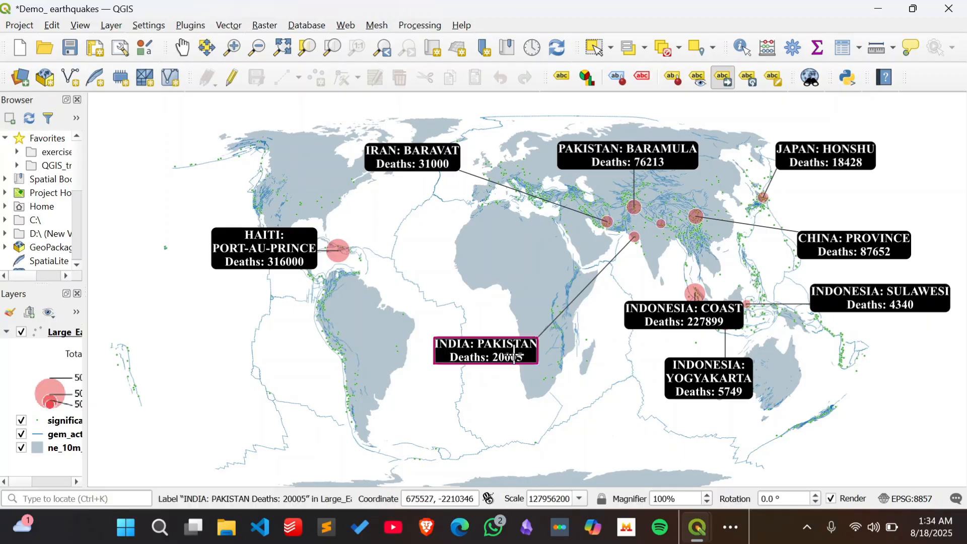
Move the Indonesia: Yogyakarta label to Australia's southeast and the Indonesia: Coast label into the southern Indian Ocean, and return to the Pan tool.
click(702, 379)
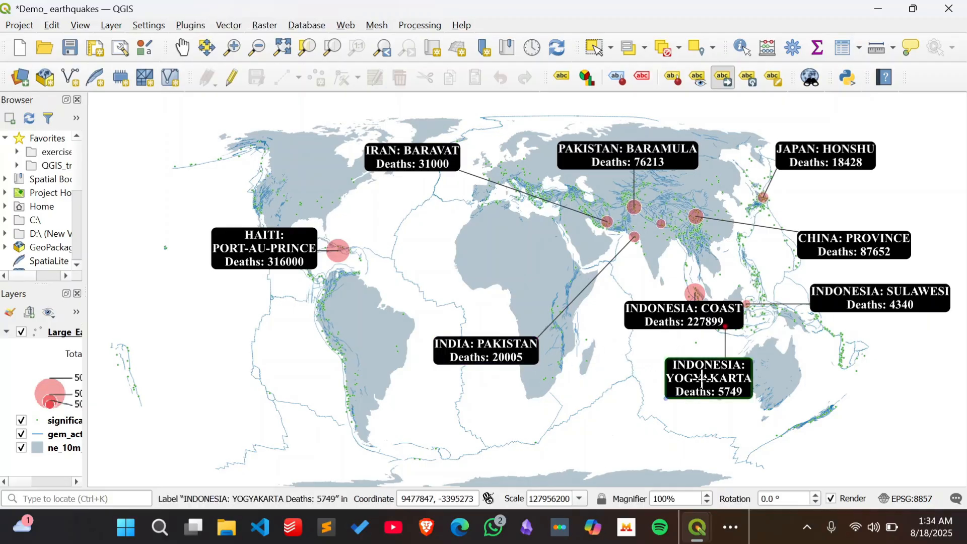
click(809, 403)
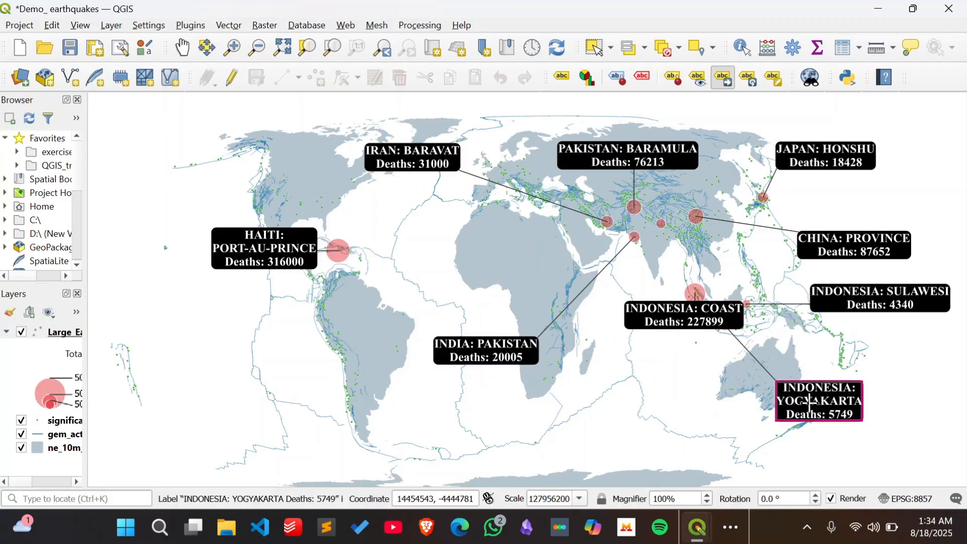
click(689, 312)
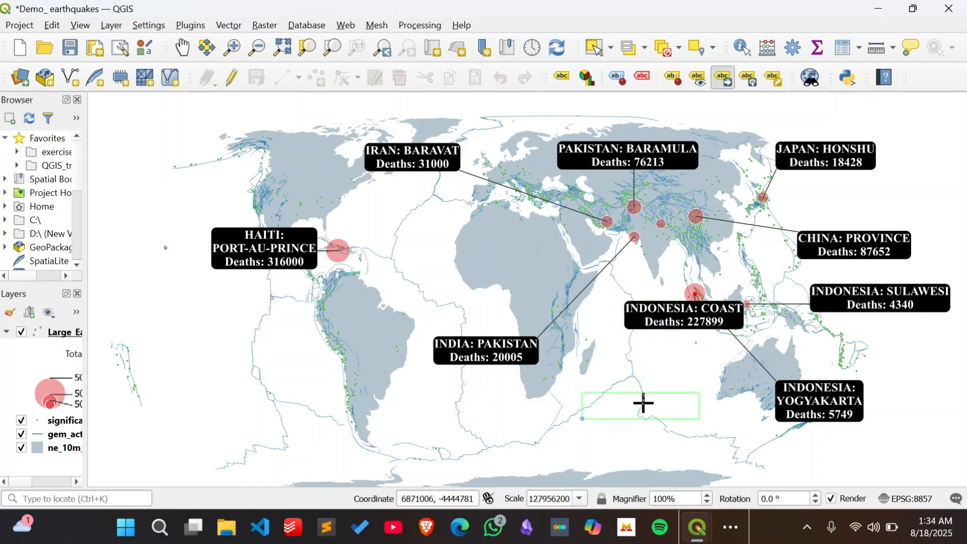
click(643, 403)
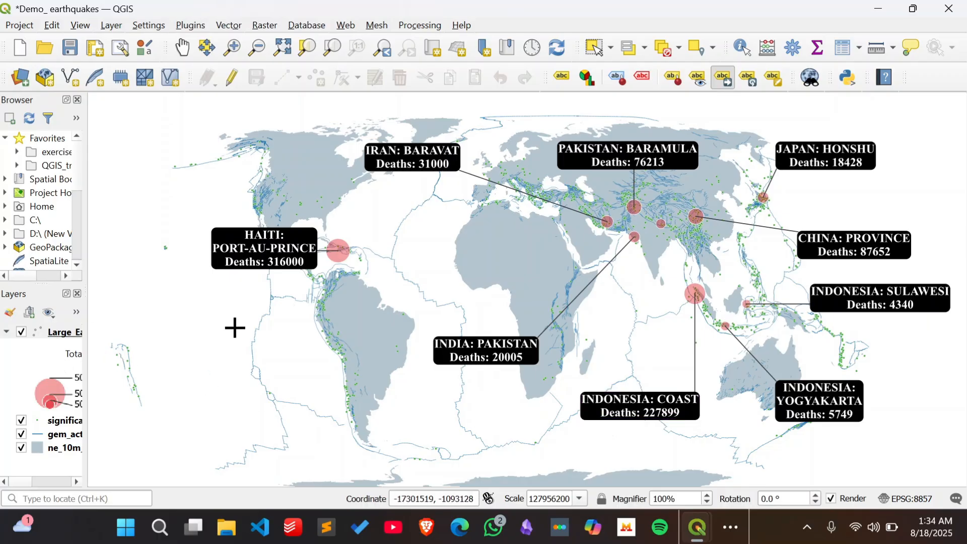
click(719, 83)
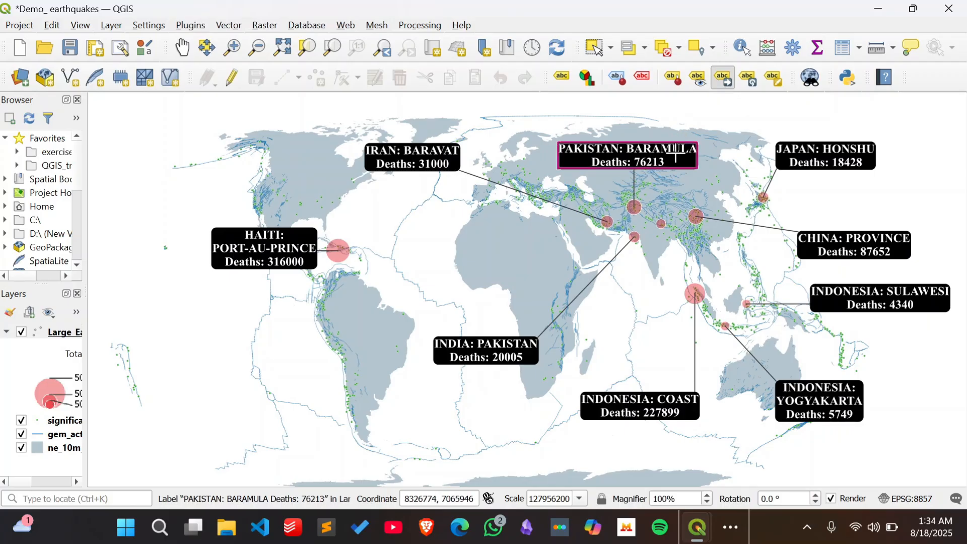
click(181, 47)
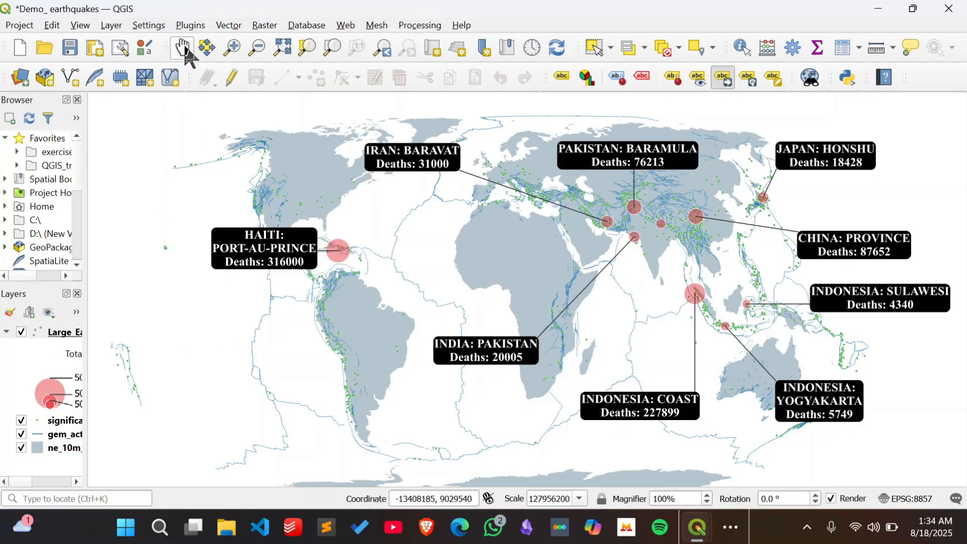
Reopen Layer Styling for the Large_Earthquakes layer and widen it to show more of the label settings.
click(44, 333)
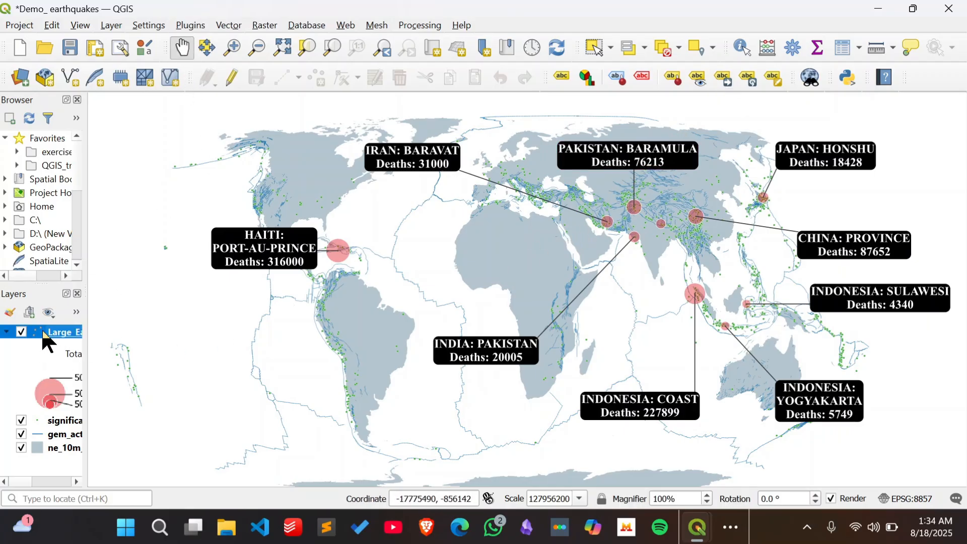
right_click(43, 334)
key(Escape)
click(9, 314)
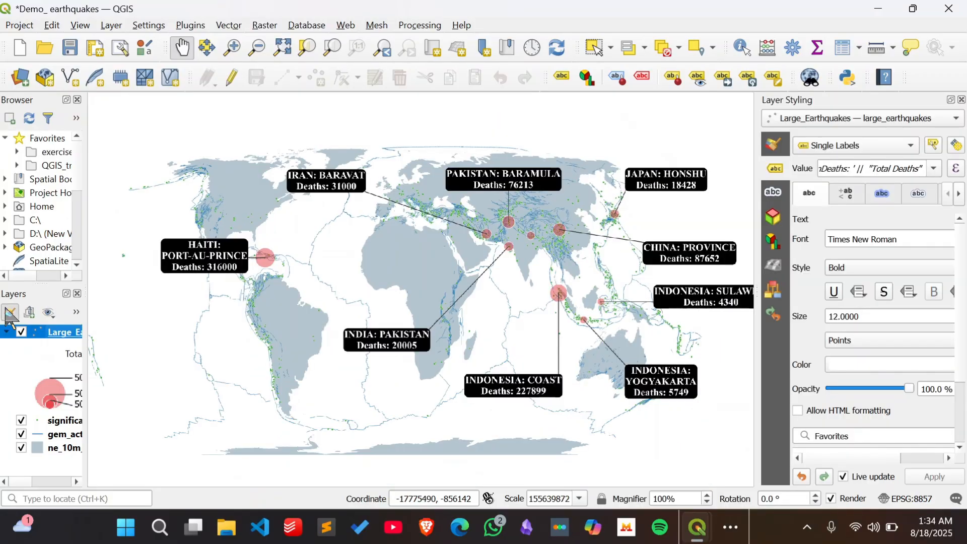
drag(757, 302, 664, 304)
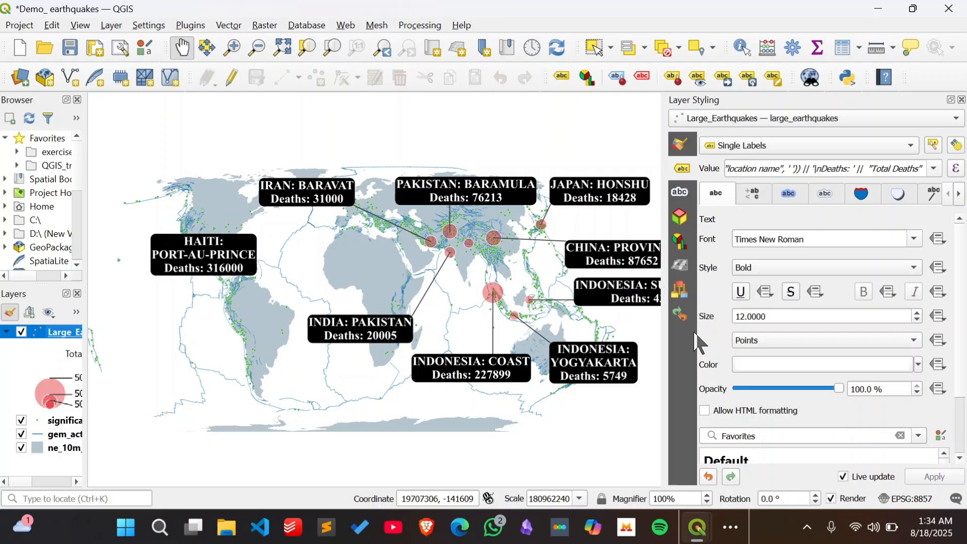
Switch to the Google Docs document and make the heading "কী করলে Error আসবে এবং এর সমাধান" bold.
click(733, 535)
click(786, 490)
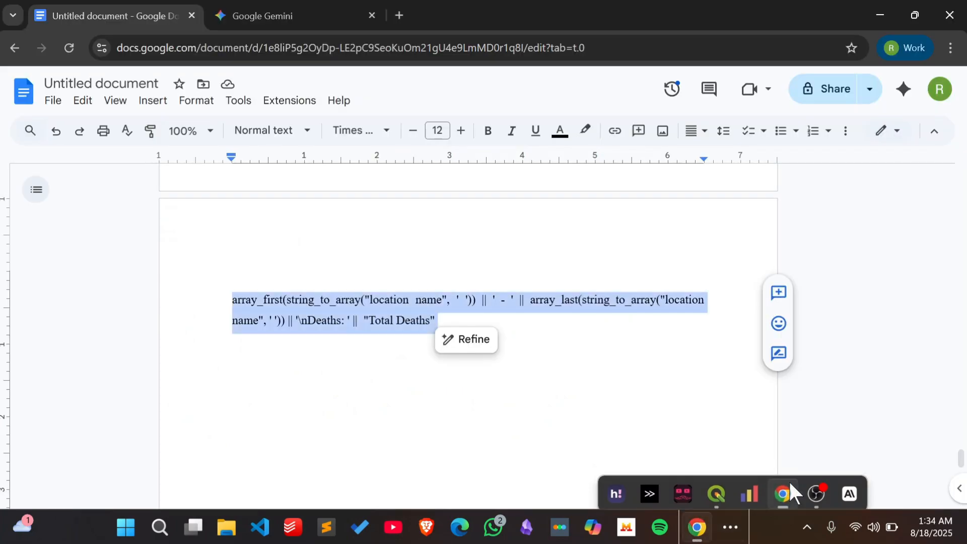
scroll(615, 378, up, 6)
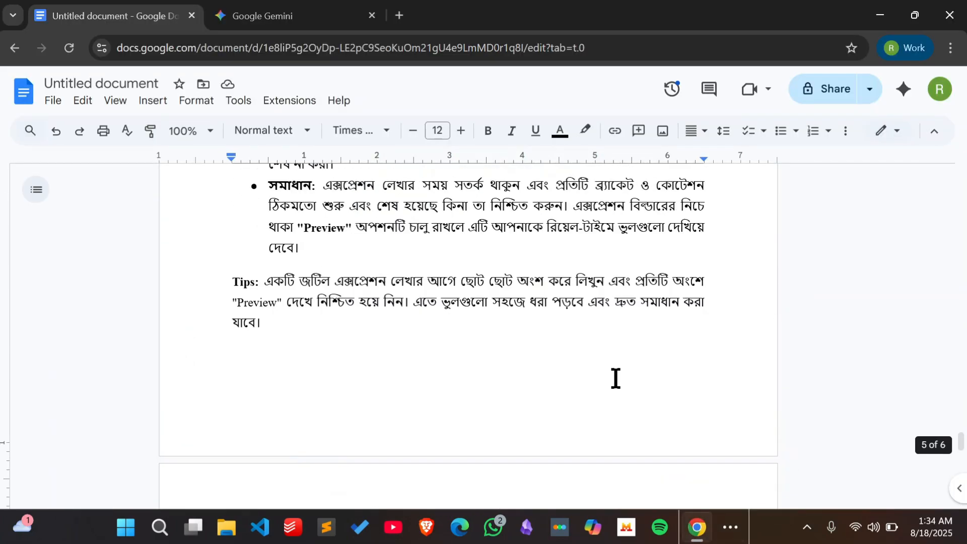
scroll(615, 378, up, 5)
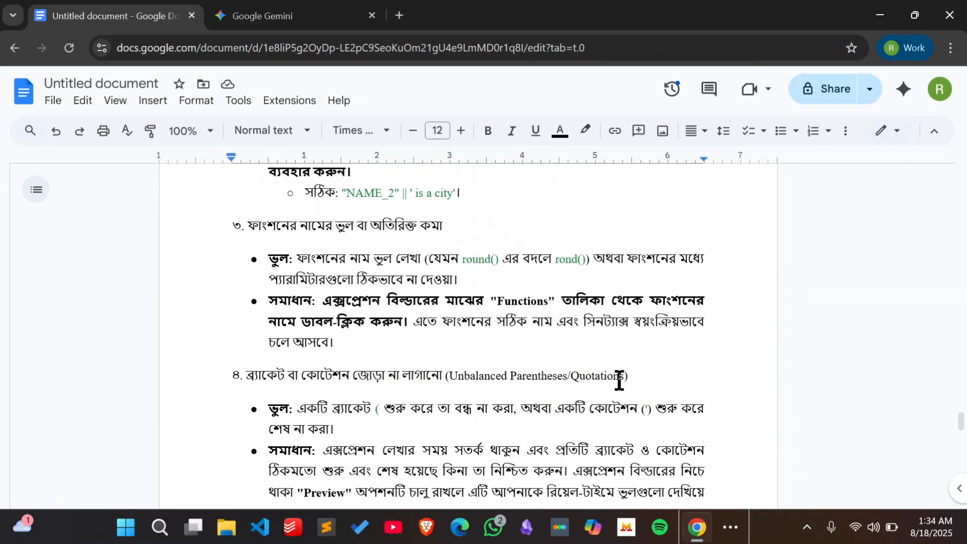
scroll(620, 381, up, 2)
scroll(619, 381, up, 7)
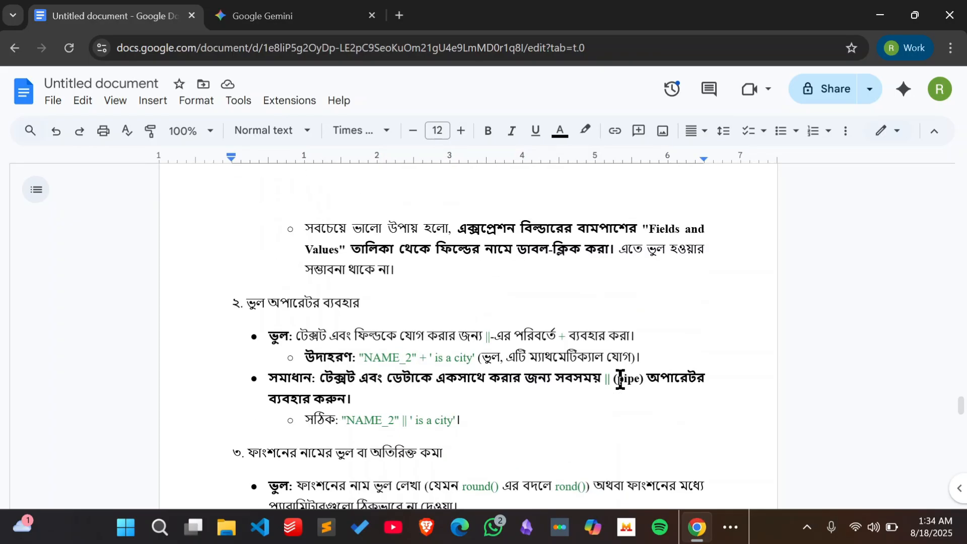
scroll(620, 380, up, 1)
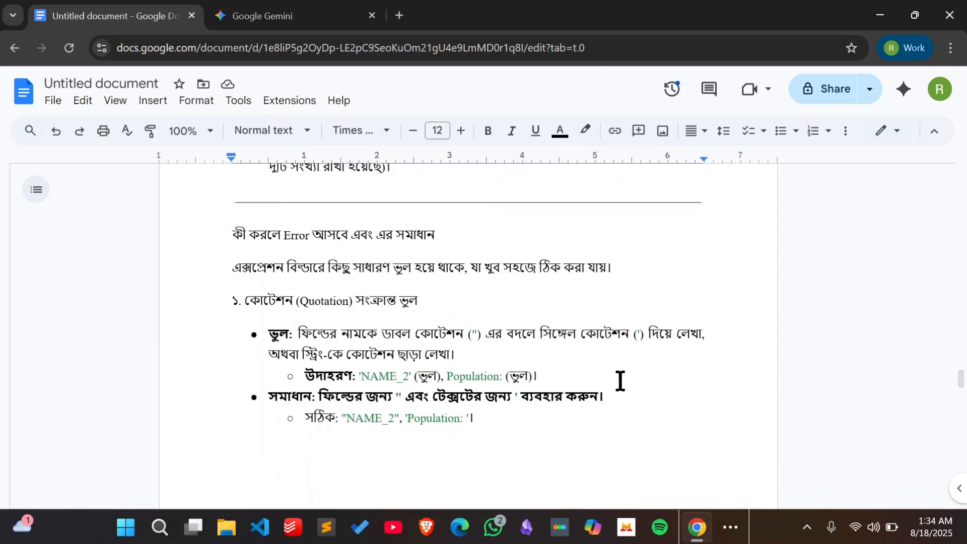
scroll(620, 381, up, 3)
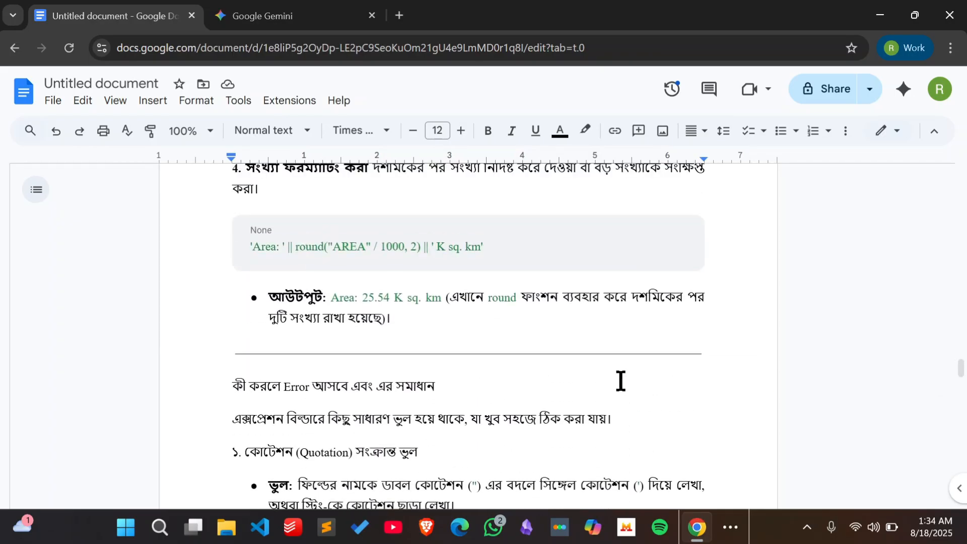
scroll(622, 378, down, 1)
scroll(622, 375, down, 1)
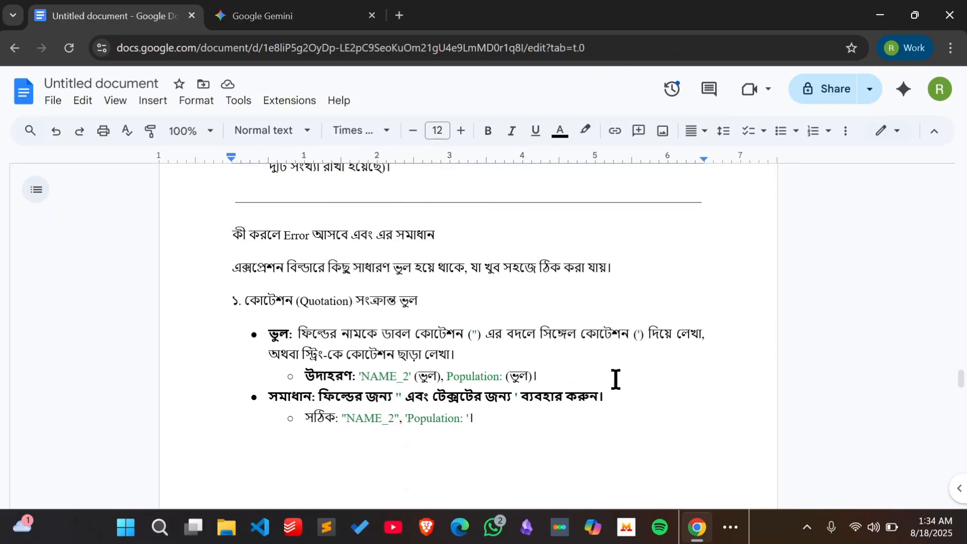
drag(488, 239, 224, 238)
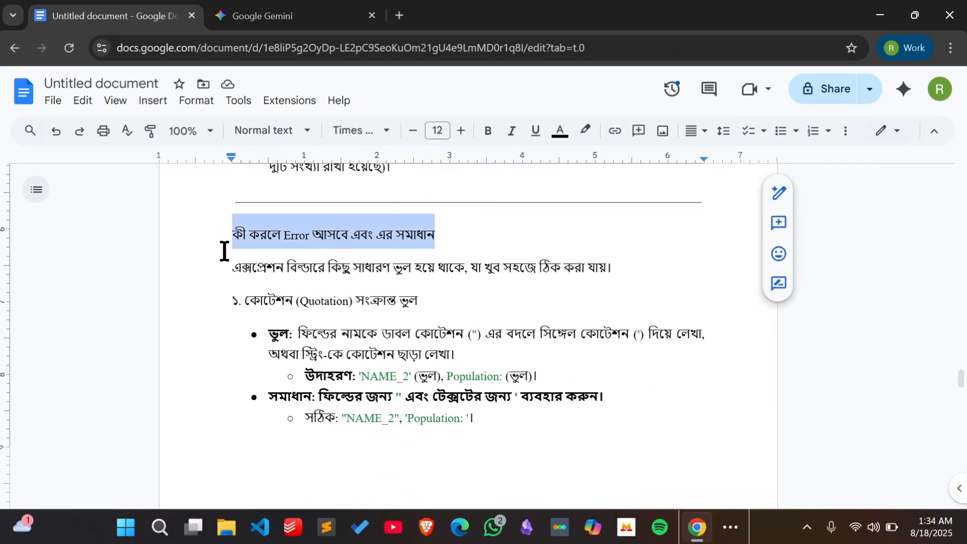
key(ctrl+b)
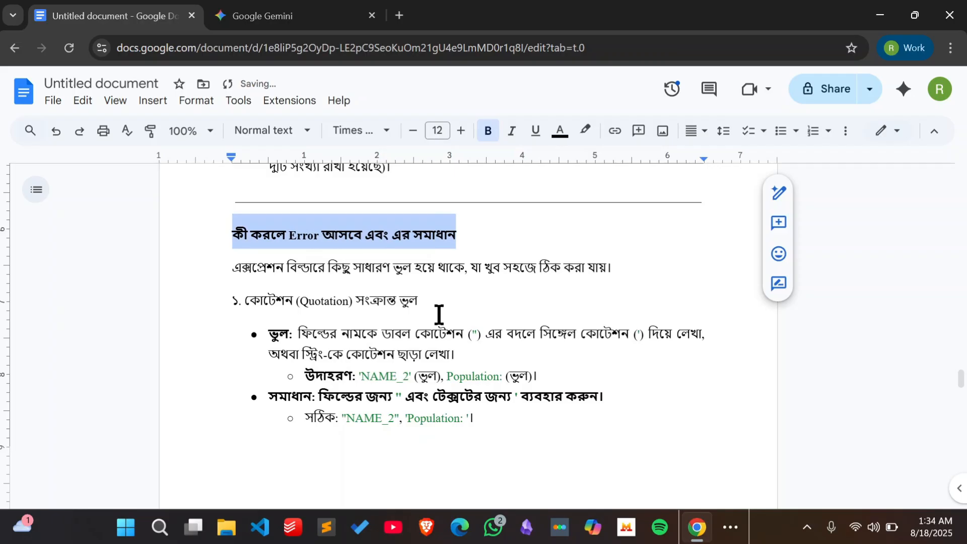
click(503, 315)
Review the quotation-error notes, and switch to QGIS to browse Fields and Values in the Large_Earthquakes label's Expression Builder.
scroll(524, 335, down, 1)
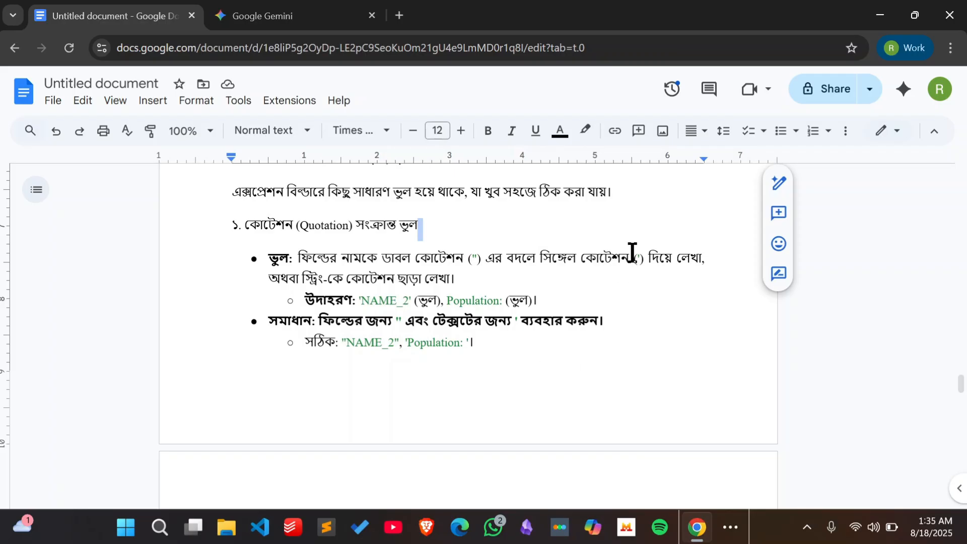
scroll(561, 350, down, 7)
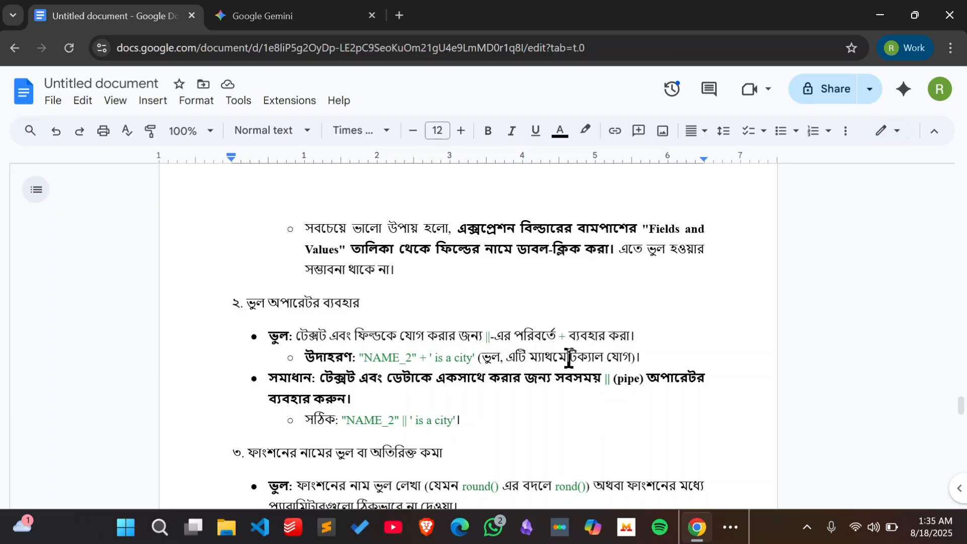
click(730, 528)
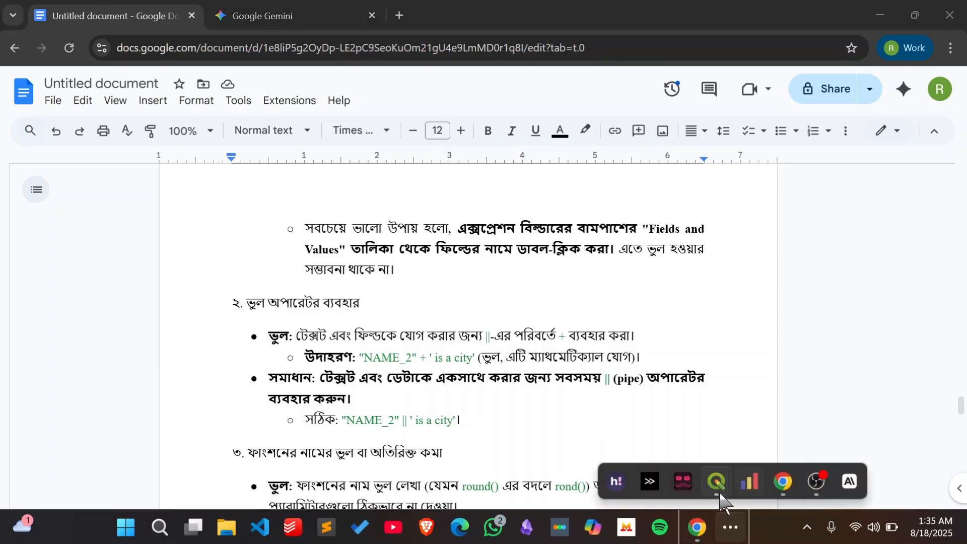
mouse_move(716, 489)
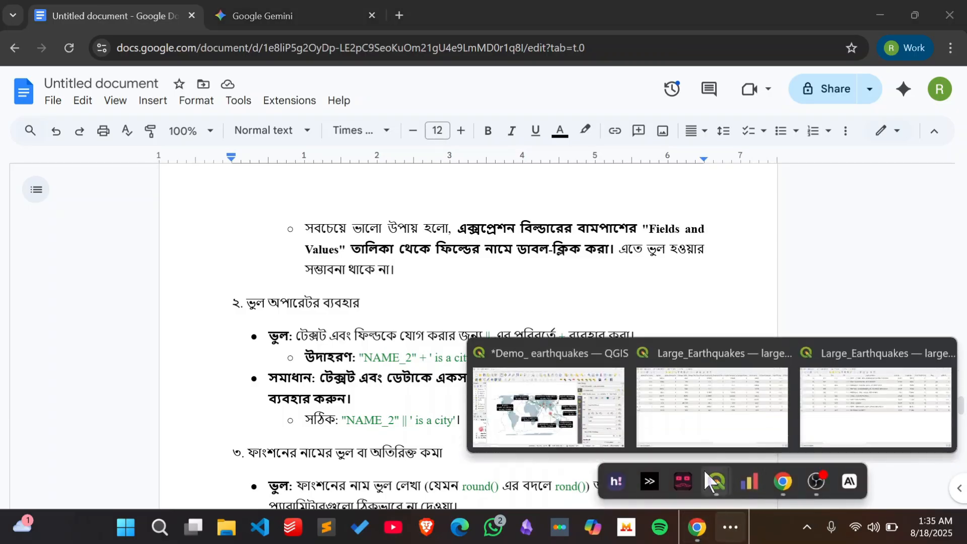
click(550, 407)
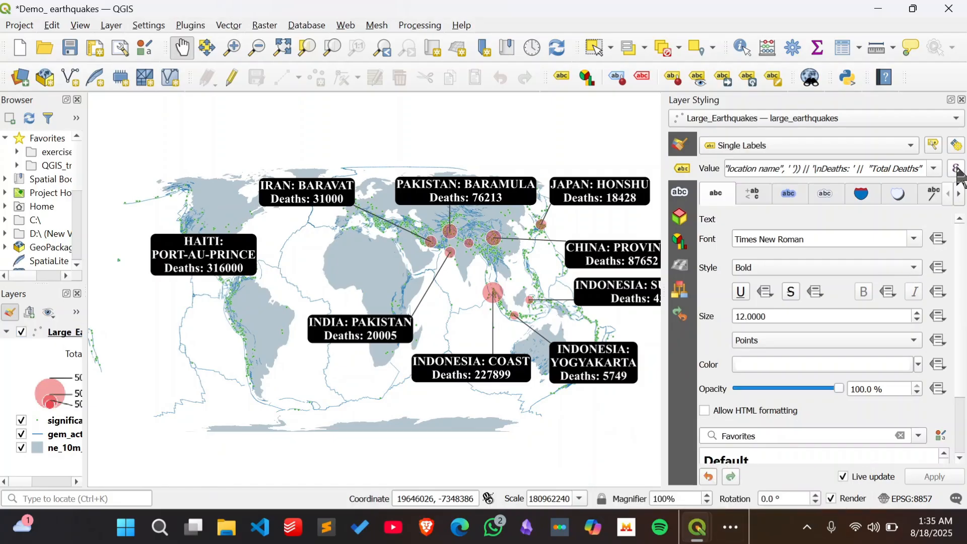
click(957, 171)
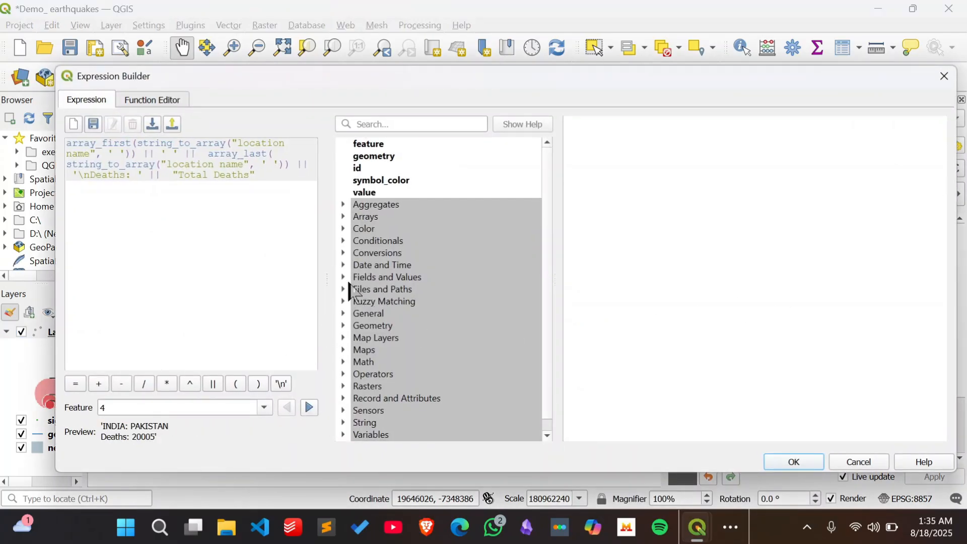
click(344, 277)
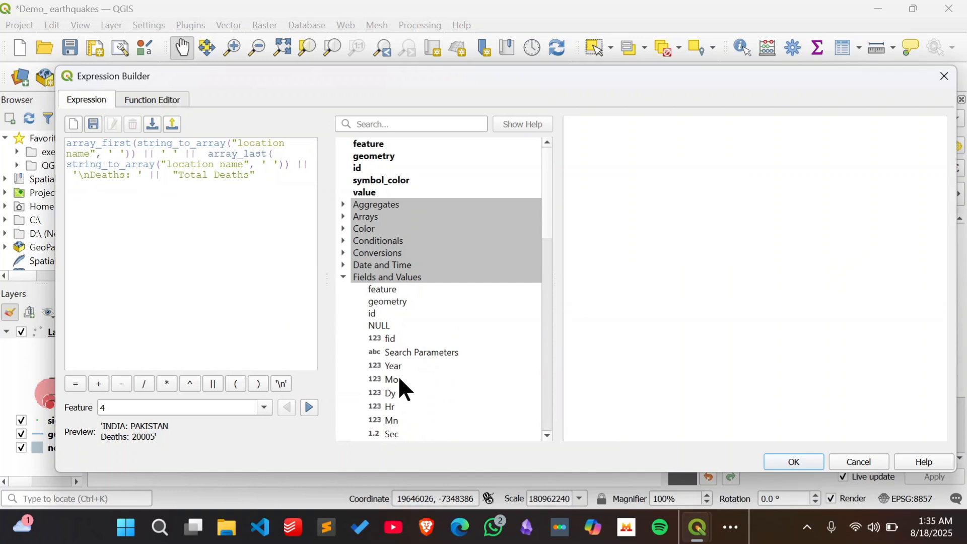
scroll(401, 380, down, 2)
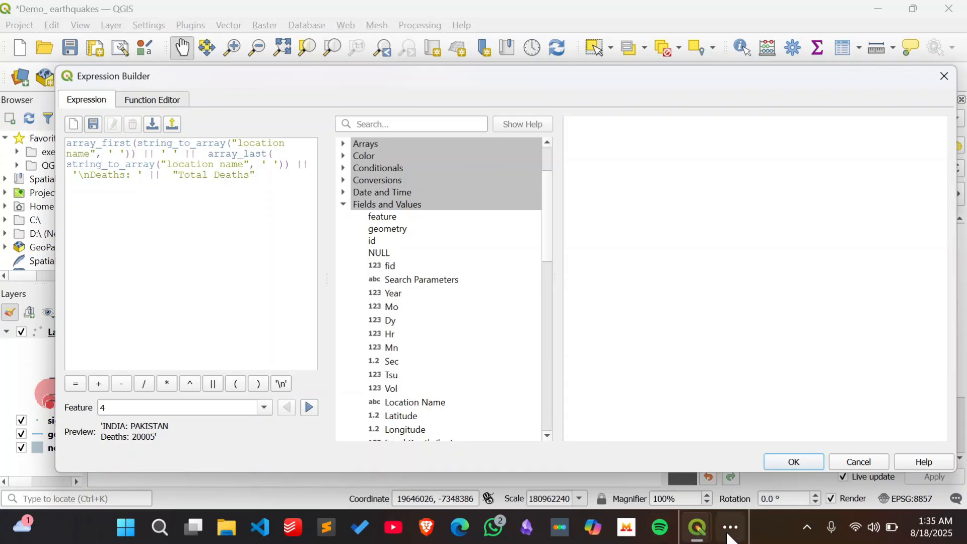
Return to the Google Docs document and review the wrong-operator, function-name and Unbalanced Parentheses/Quotations error sections through the closing Tips.
click(734, 513)
click(783, 490)
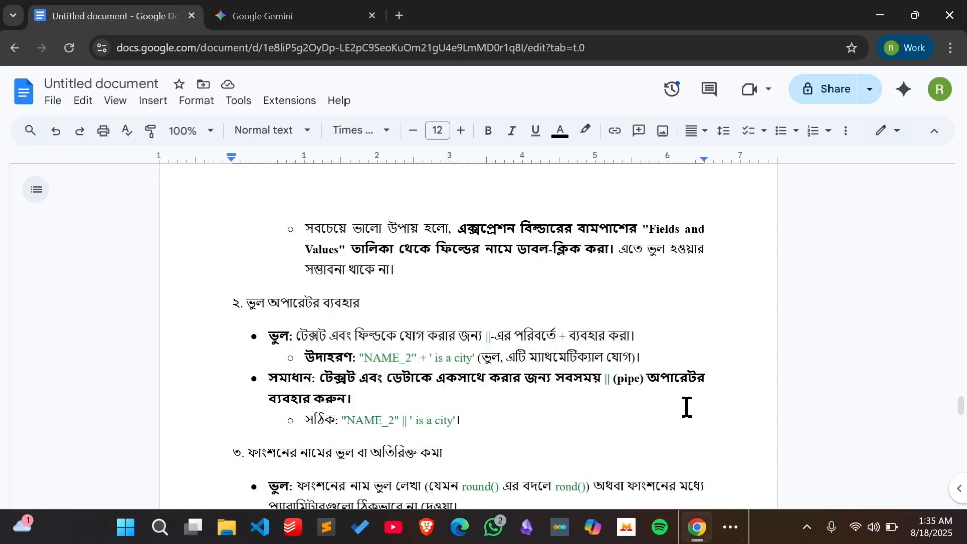
scroll(678, 391, down, 2)
scroll(678, 390, down, 1)
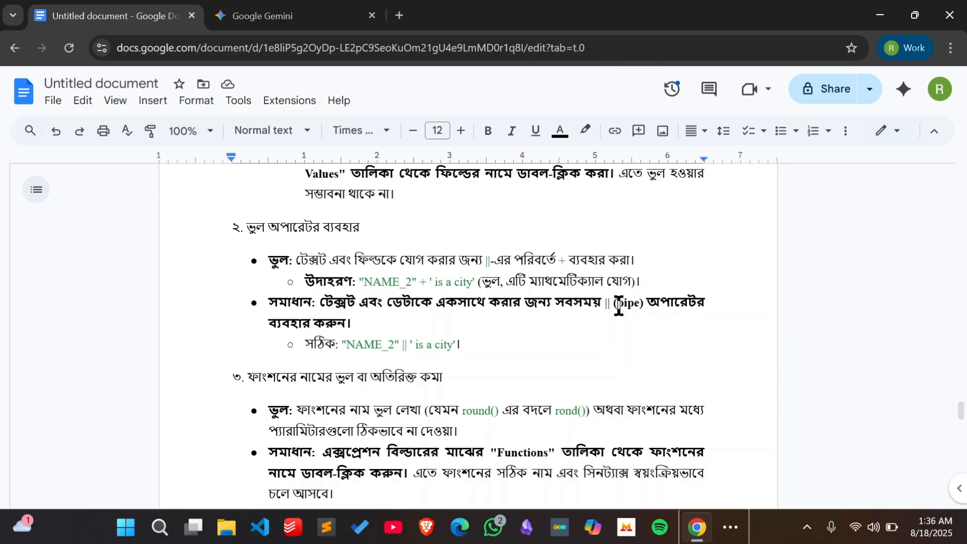
scroll(618, 307, down, 1)
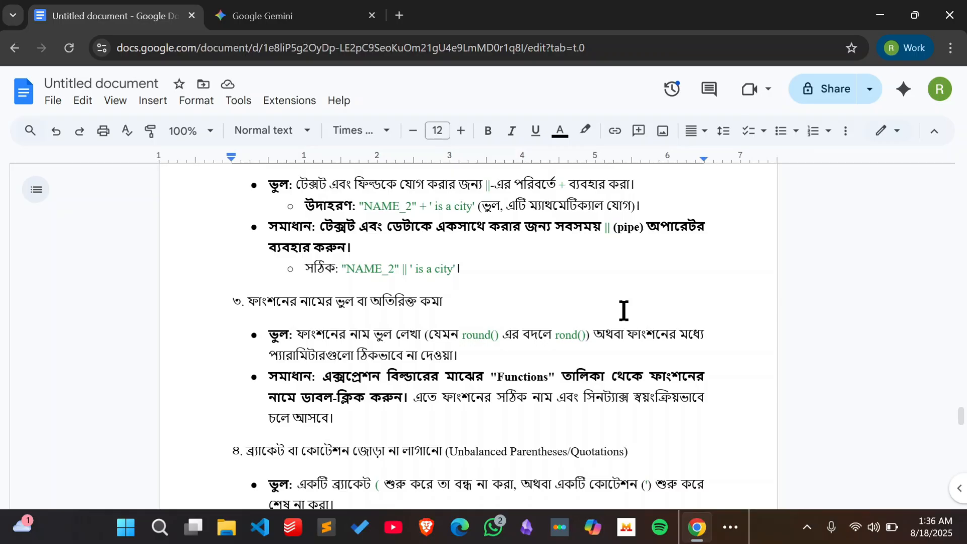
scroll(590, 357, down, 1)
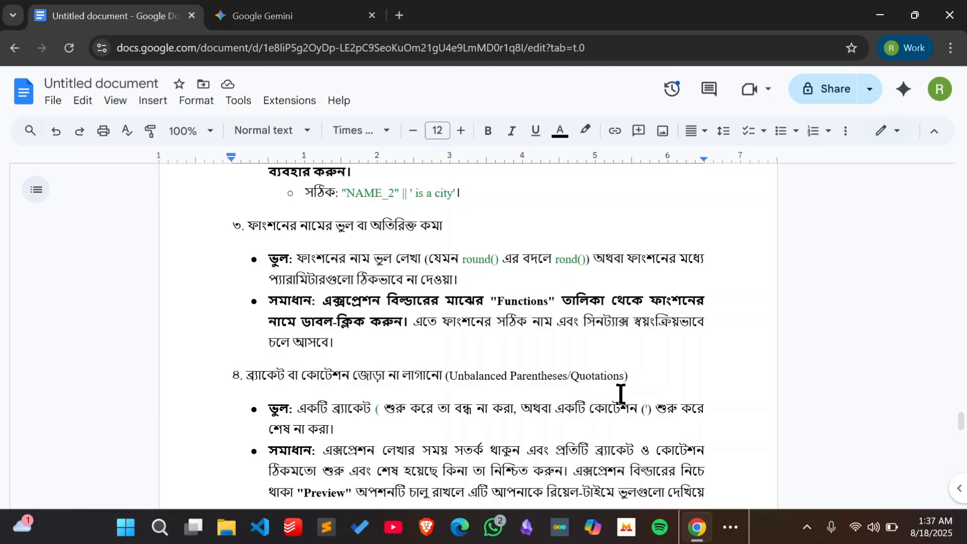
scroll(619, 394, down, 1)
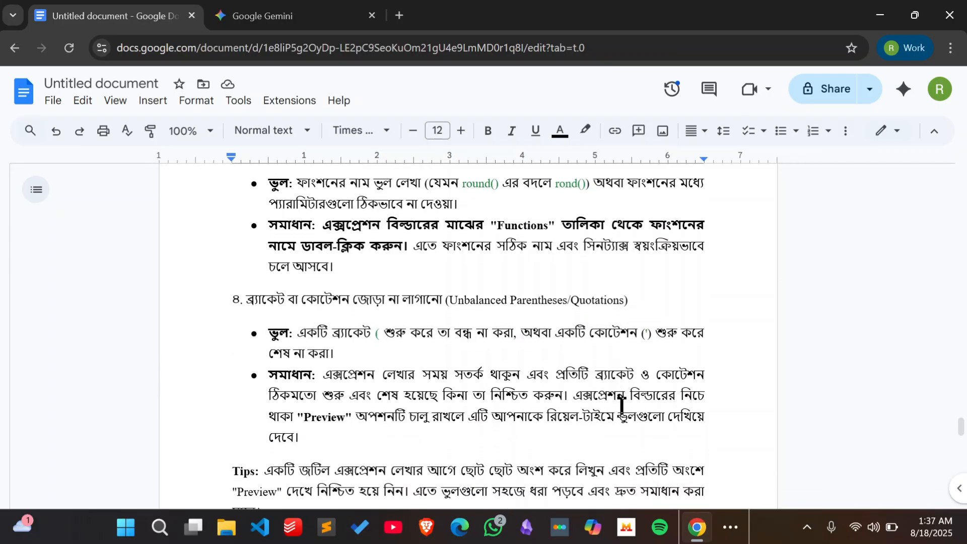
scroll(554, 353, down, 4)
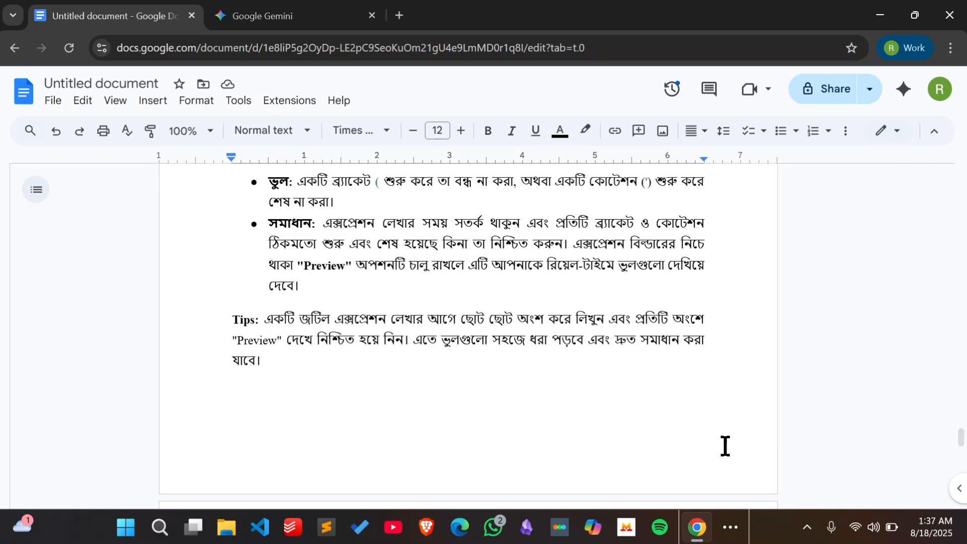
click(737, 529)
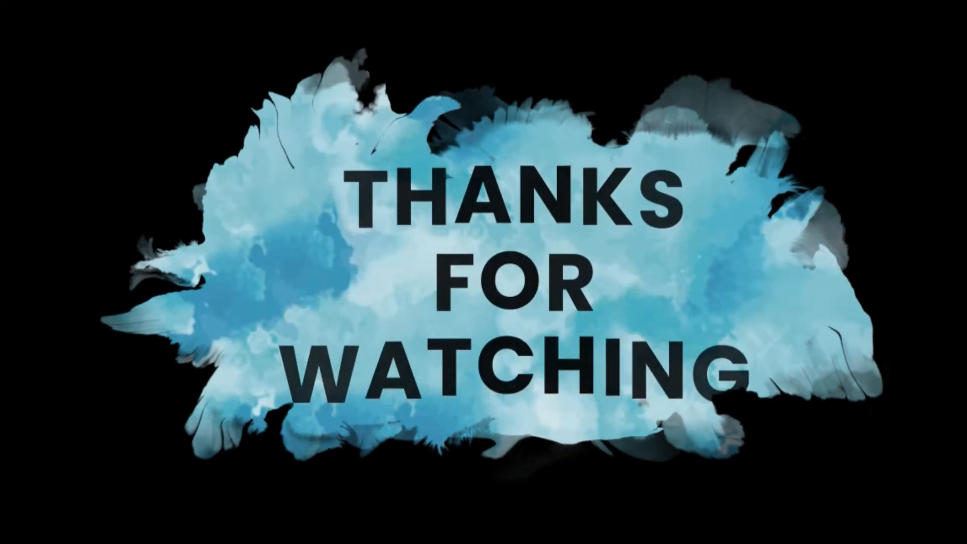